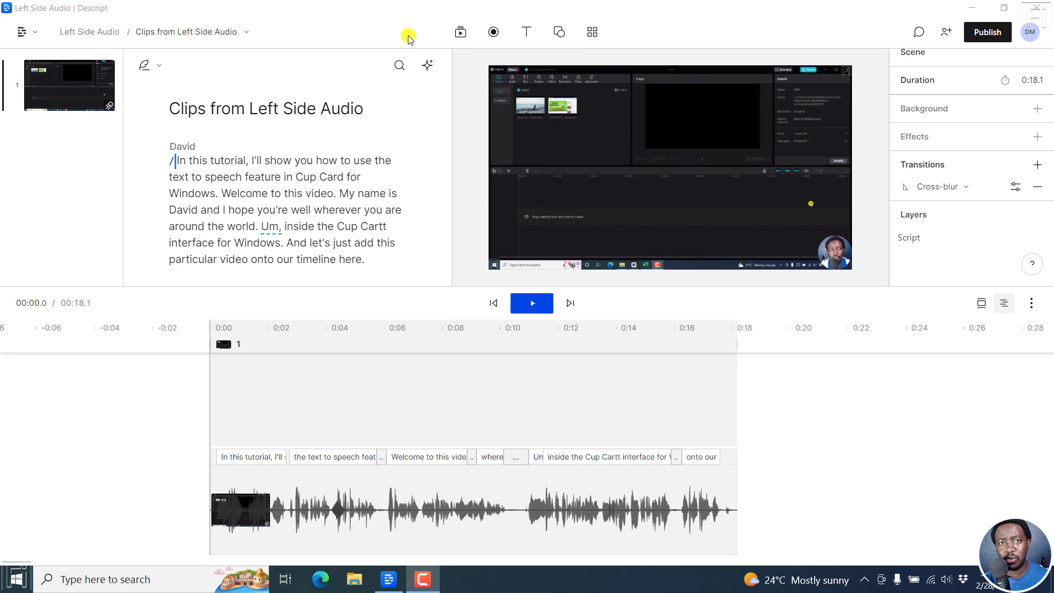
- Add the project's close-up portrait clip of the laughing brunette woman to the script, starting at 0:00
{"action": "left_click", "coordinate": [462, 32]}
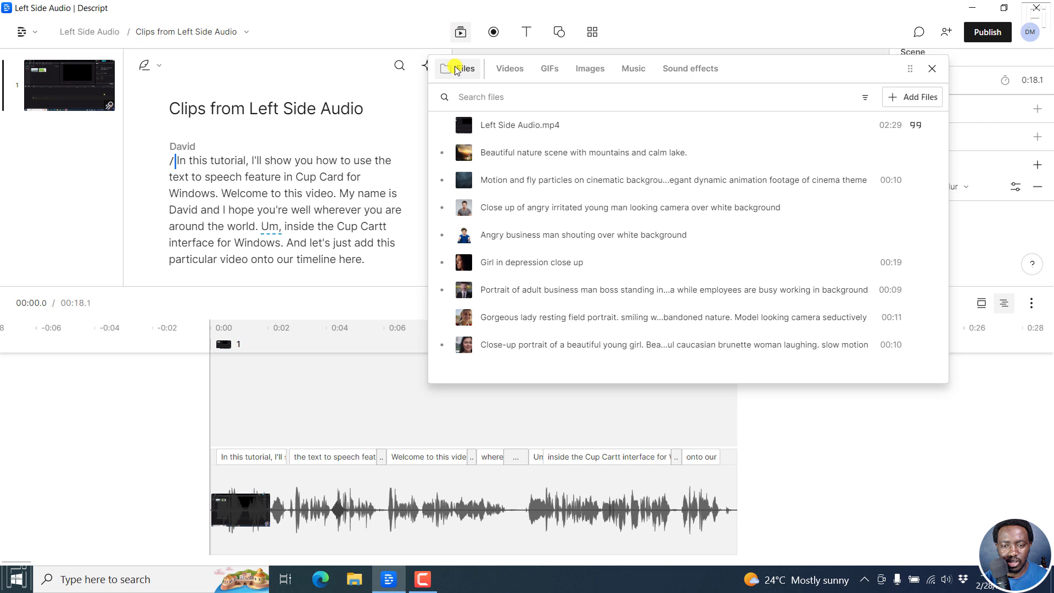
{"action": "left_click", "coordinate": [510, 69]}
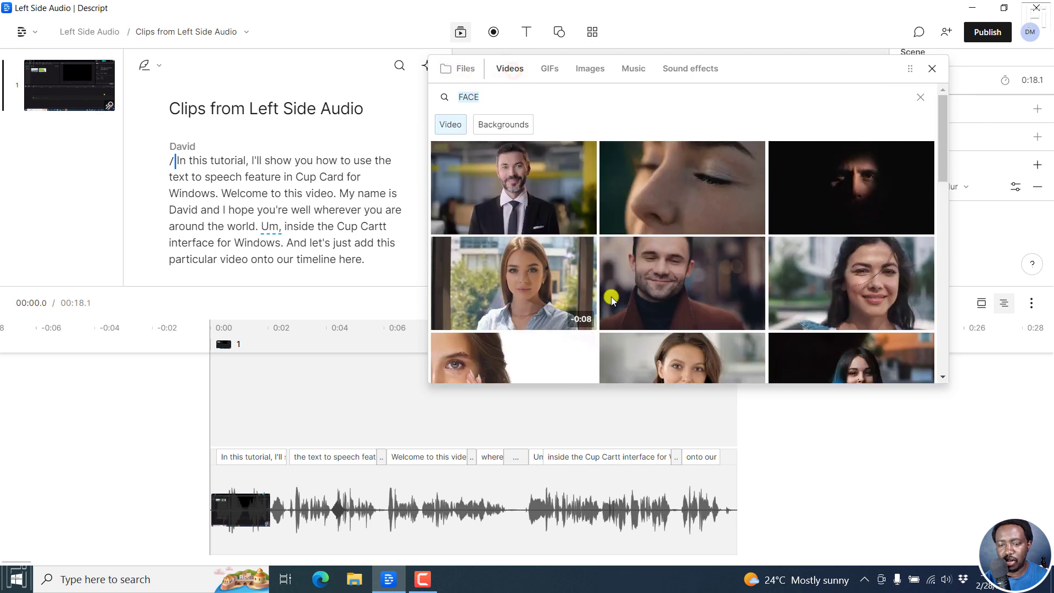
{"action": "left_click_drag", "start_coordinate": [944, 139], "coordinate": [944, 173]}
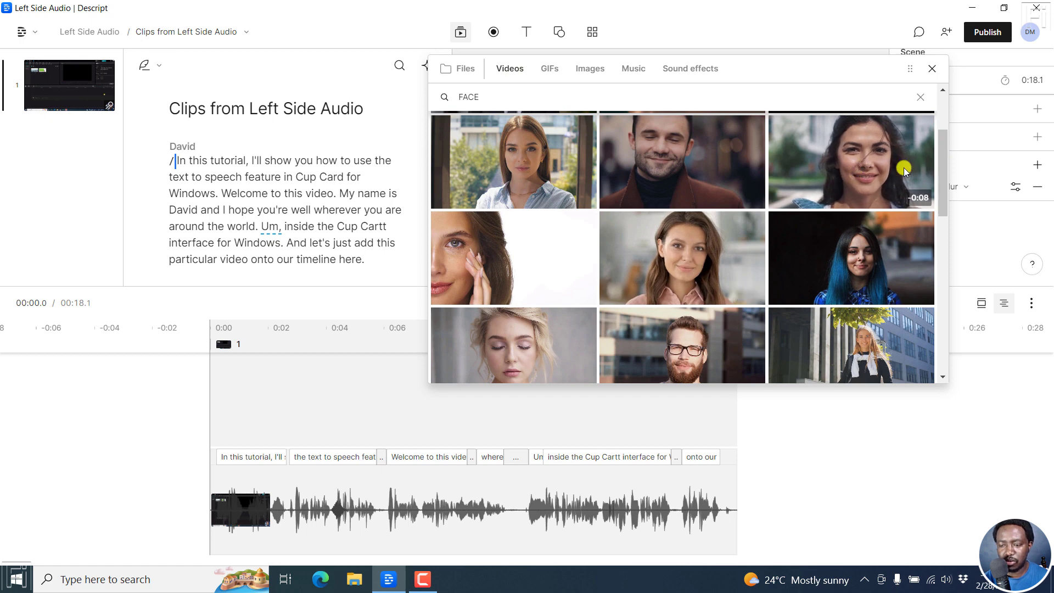
{"action": "scroll", "coordinate": [946, 164], "scroll_direction": "up", "scroll_amount": 2}
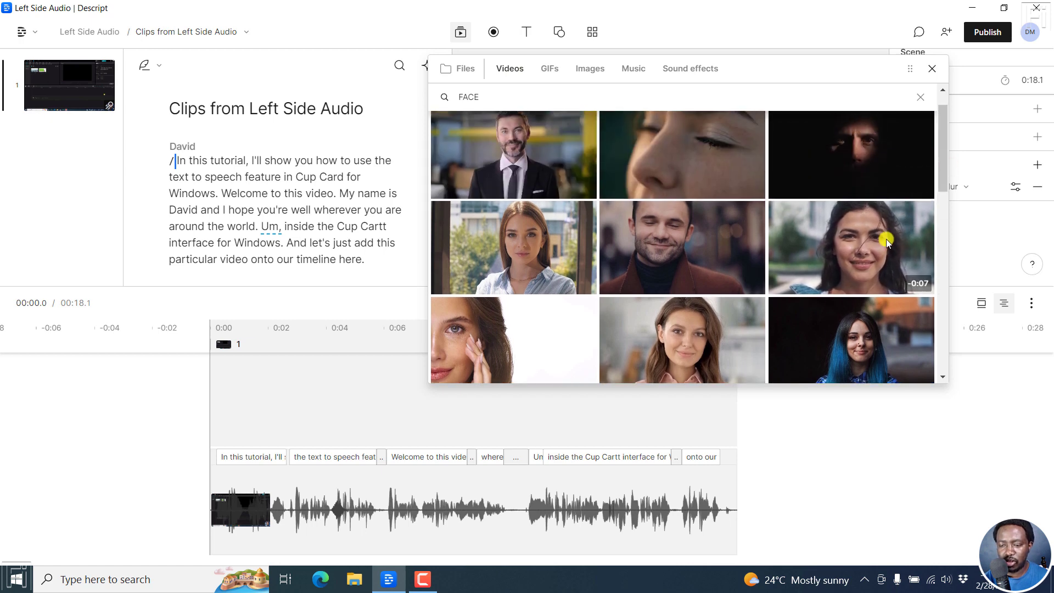
{"action": "left_click", "coordinate": [465, 72]}
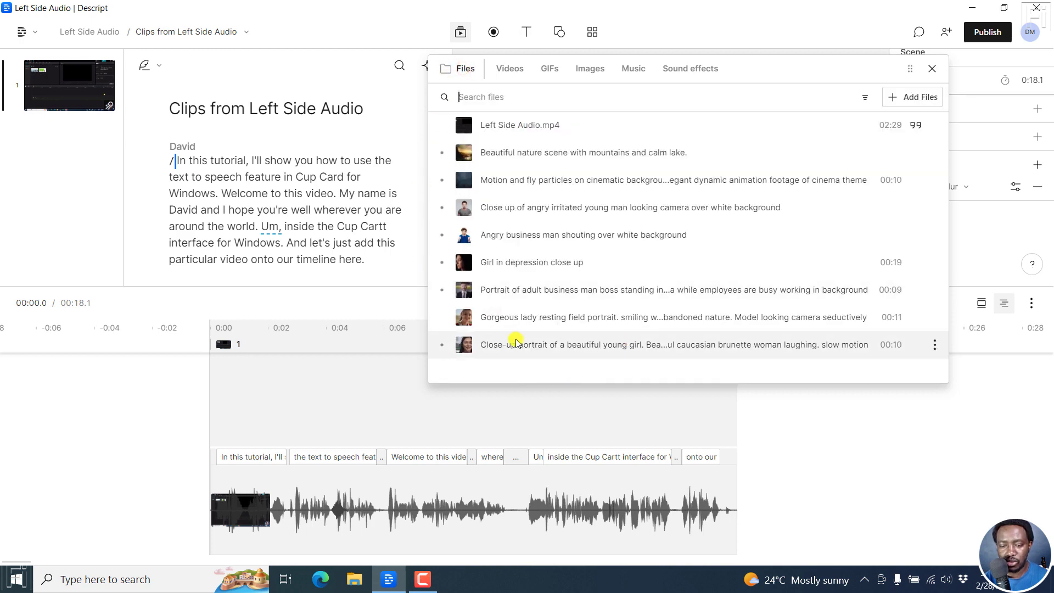
{"action": "left_click_drag", "start_coordinate": [504, 347], "coordinate": [196, 181]}
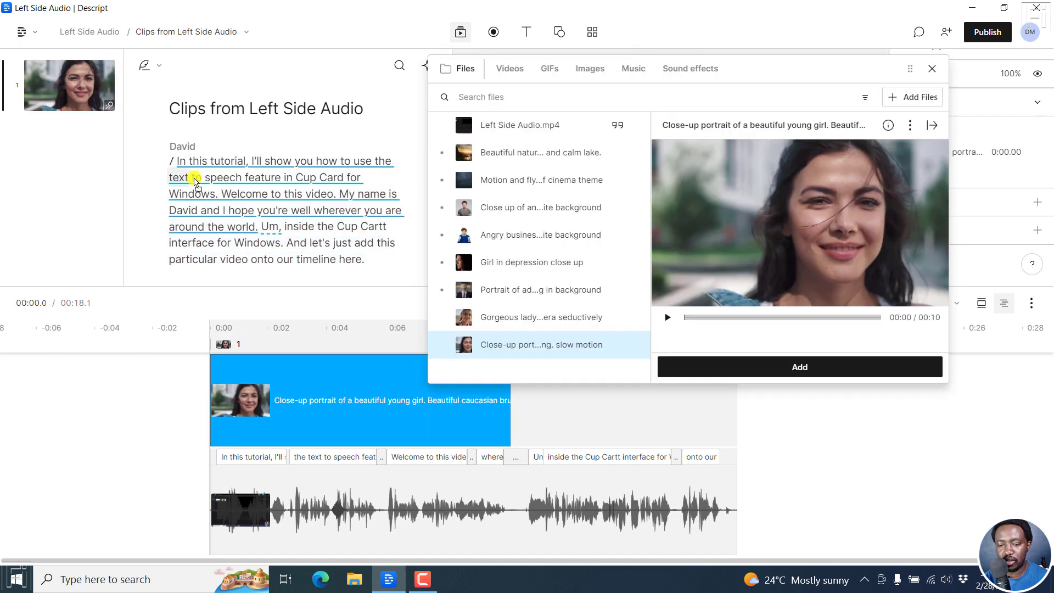
{"action": "left_click", "coordinate": [934, 69]}
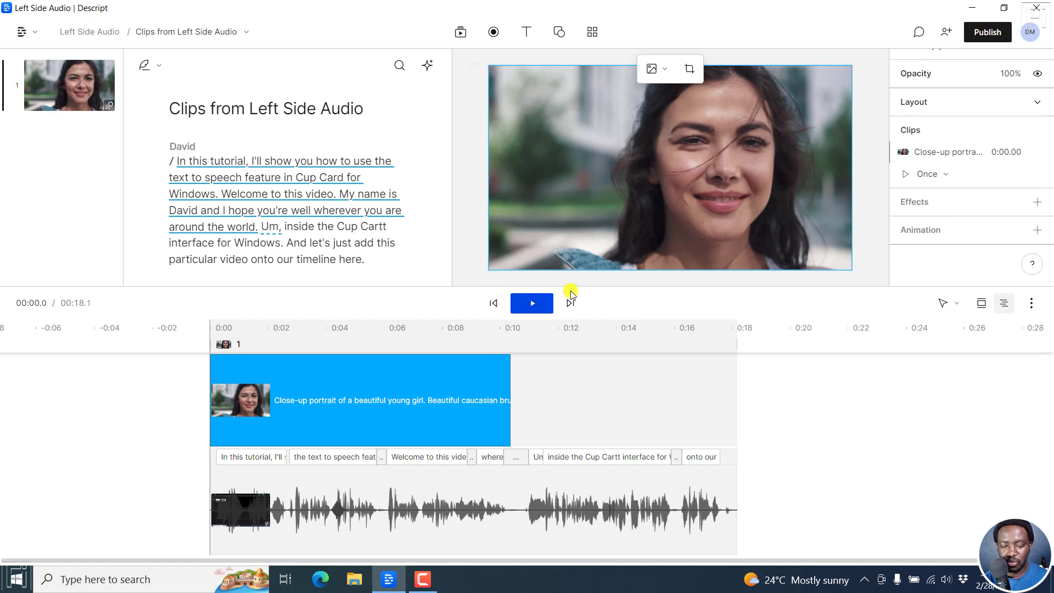
- Play back the opening seconds with the added portrait clip and return to the start
{"action": "left_click", "coordinate": [530, 306]}
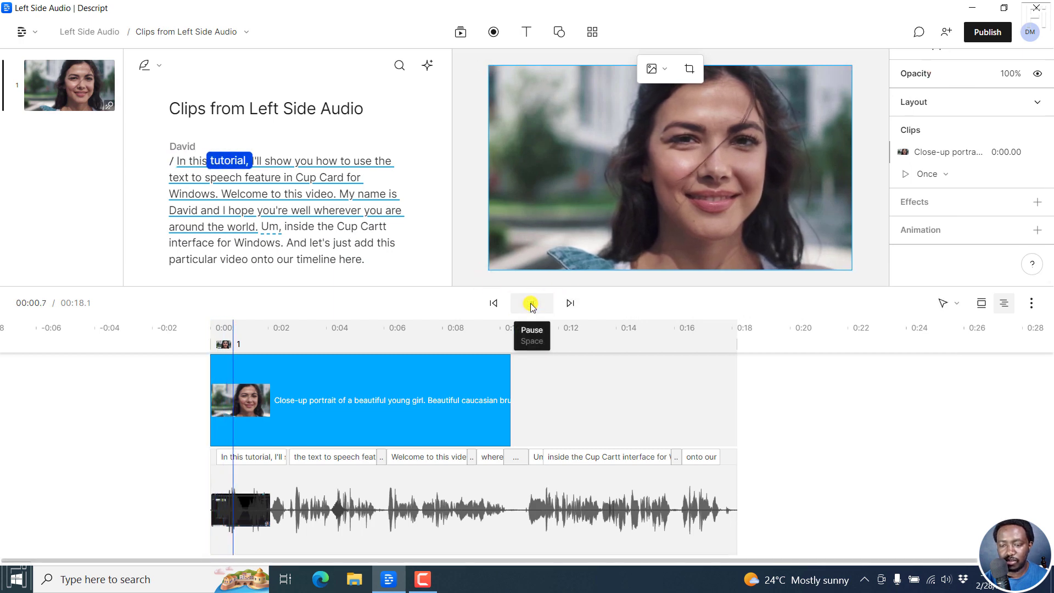
{"action": "left_click", "coordinate": [530, 306]}
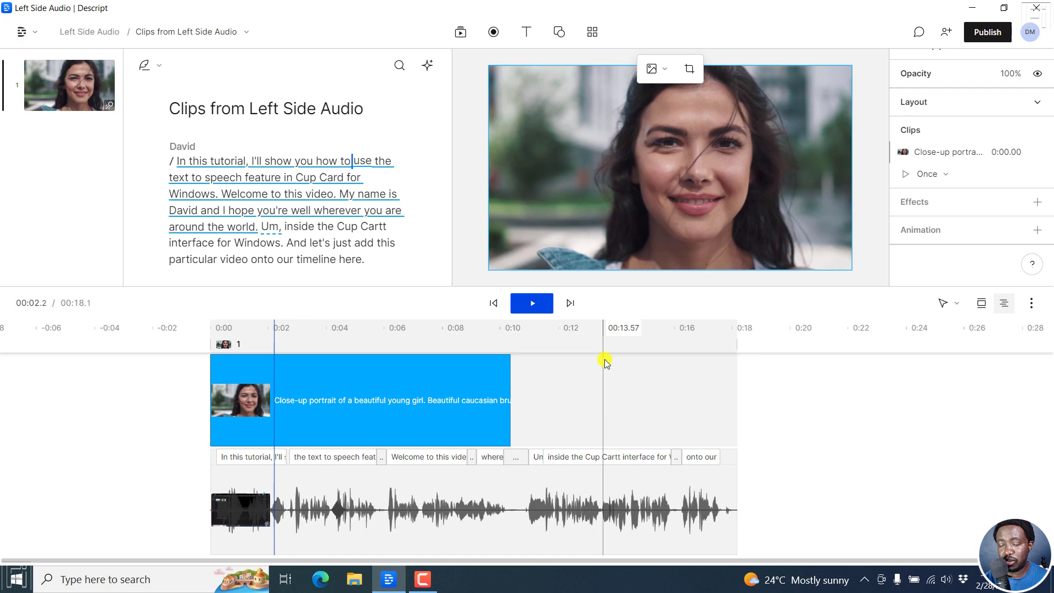
{"action": "left_click", "coordinate": [493, 307]}
- Duplicate the portrait clip layer and align the copy exactly over the original on the canvas
{"action": "left_click", "coordinate": [360, 418]}
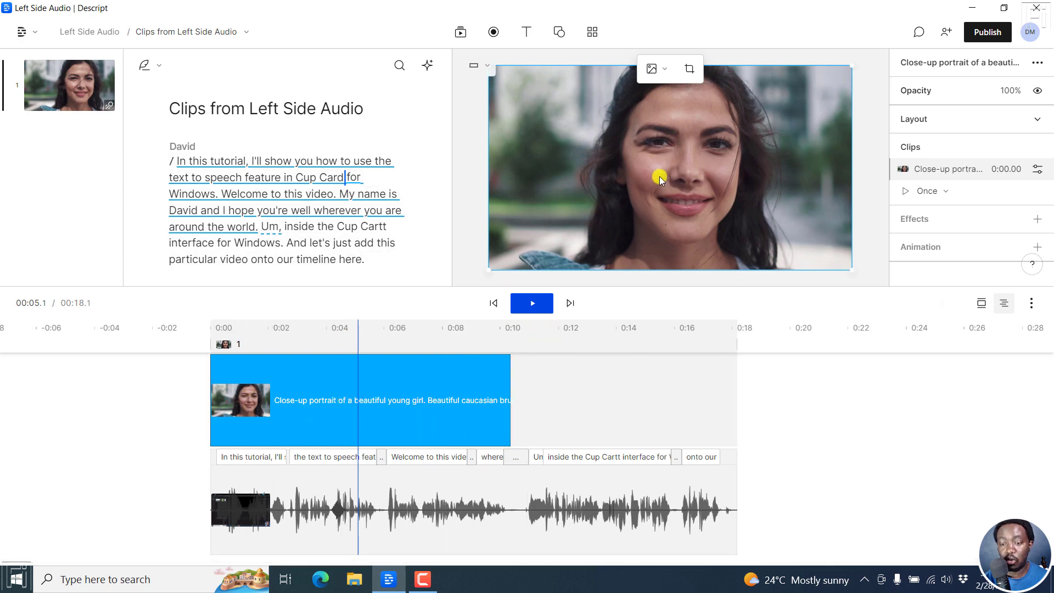
{"action": "left_click", "coordinate": [661, 143]}
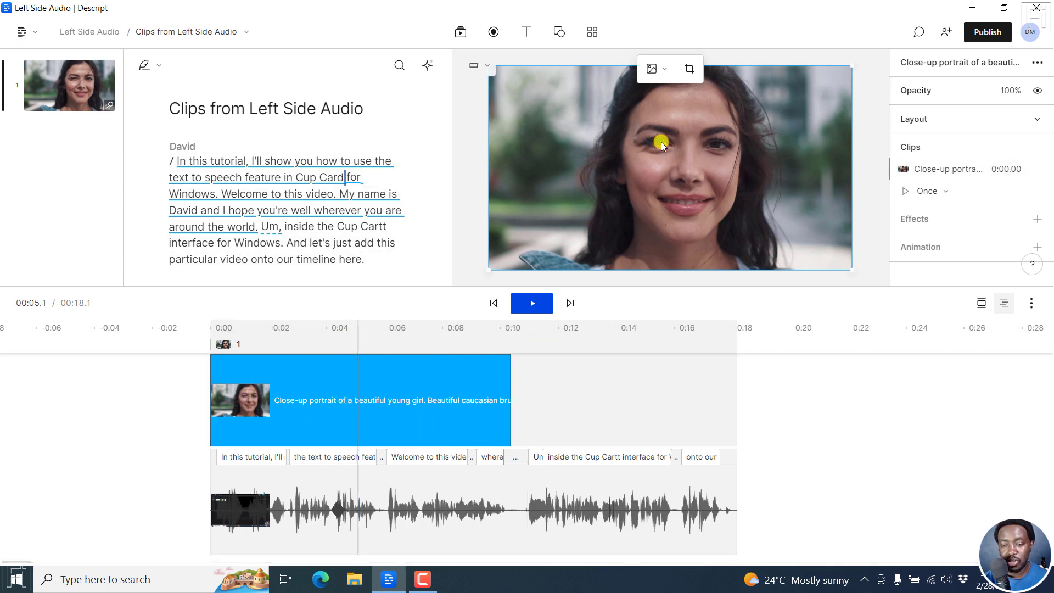
{"action": "key", "text": "ctrl+d"}
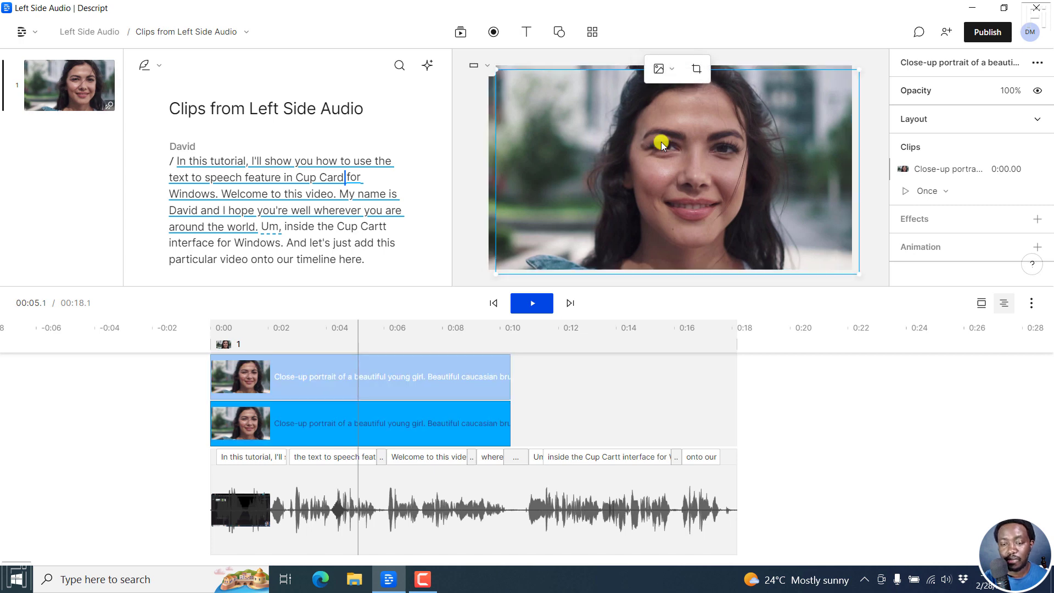
{"action": "left_click_drag", "start_coordinate": [661, 144], "coordinate": [657, 142]}
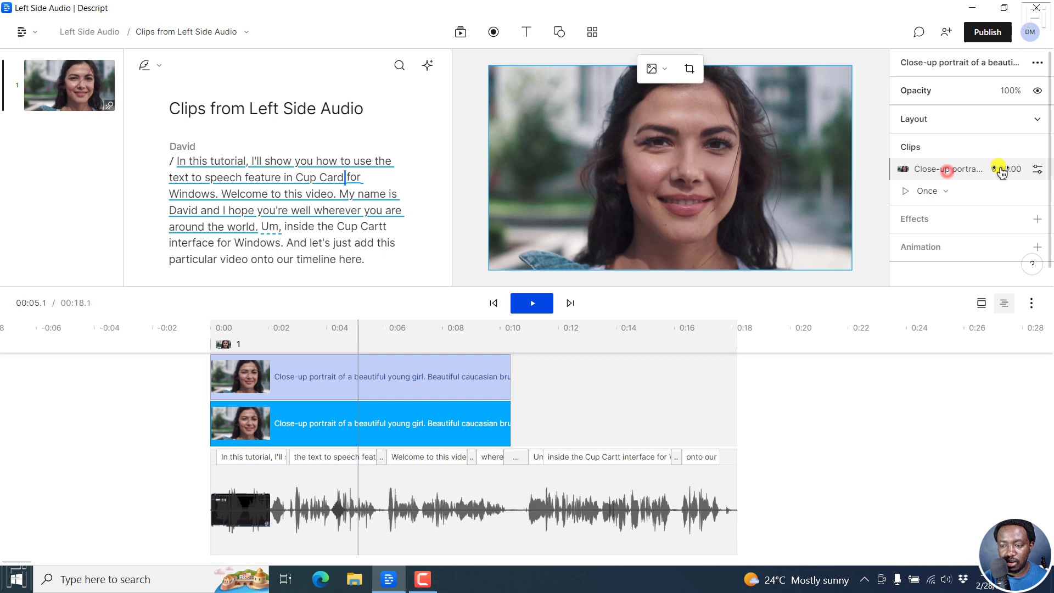
- Examine the clip settings and the layer list of the two stacked portrait clips
{"action": "left_click", "coordinate": [1034, 168]}
{"action": "left_click", "coordinate": [1037, 169]}
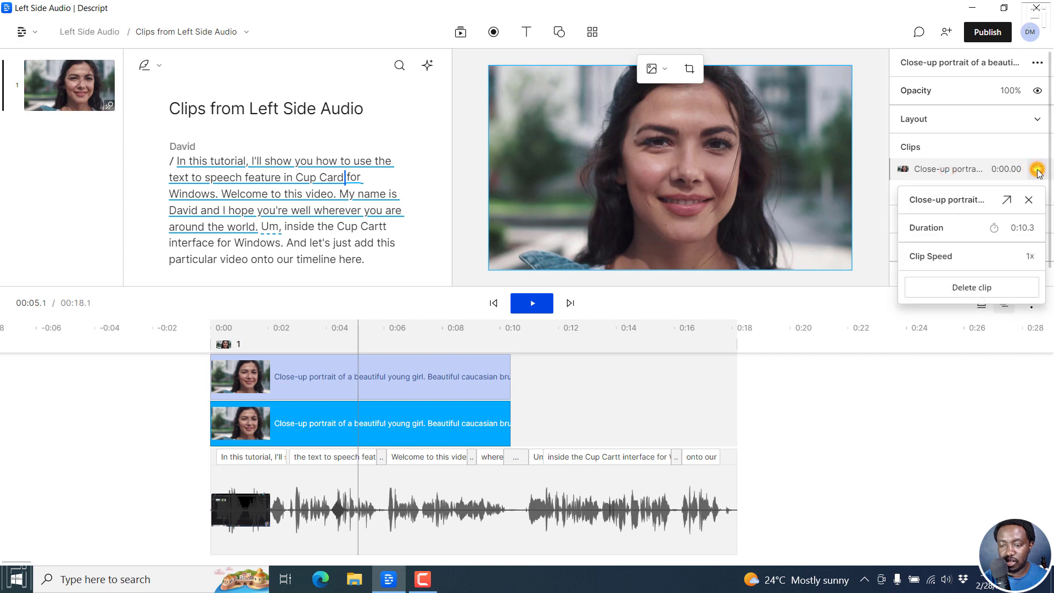
{"action": "left_click", "coordinate": [1038, 169]}
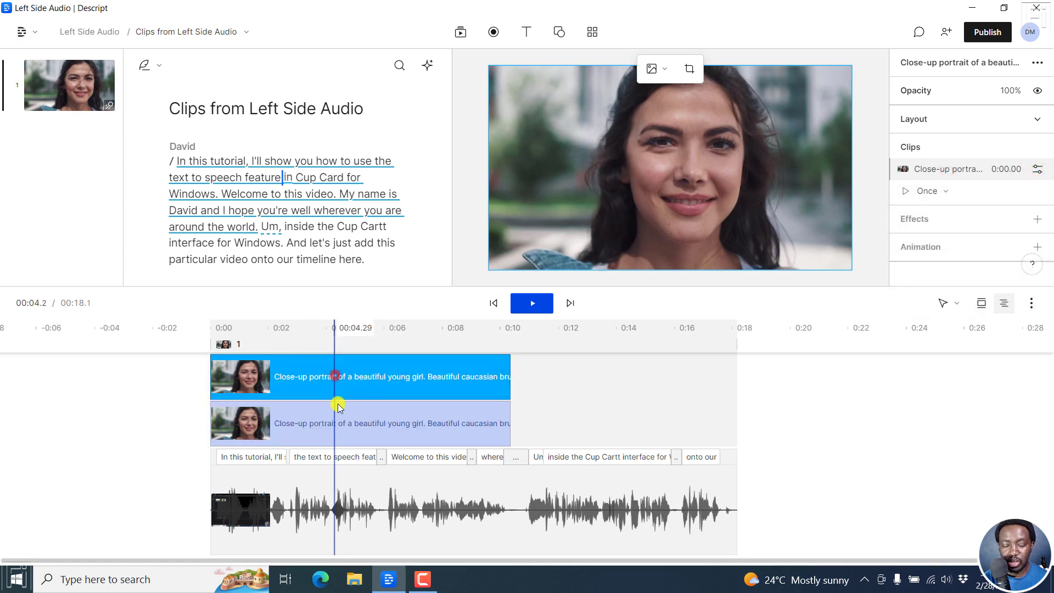
{"action": "left_click", "coordinate": [337, 420]}
{"action": "left_click", "coordinate": [309, 374]}
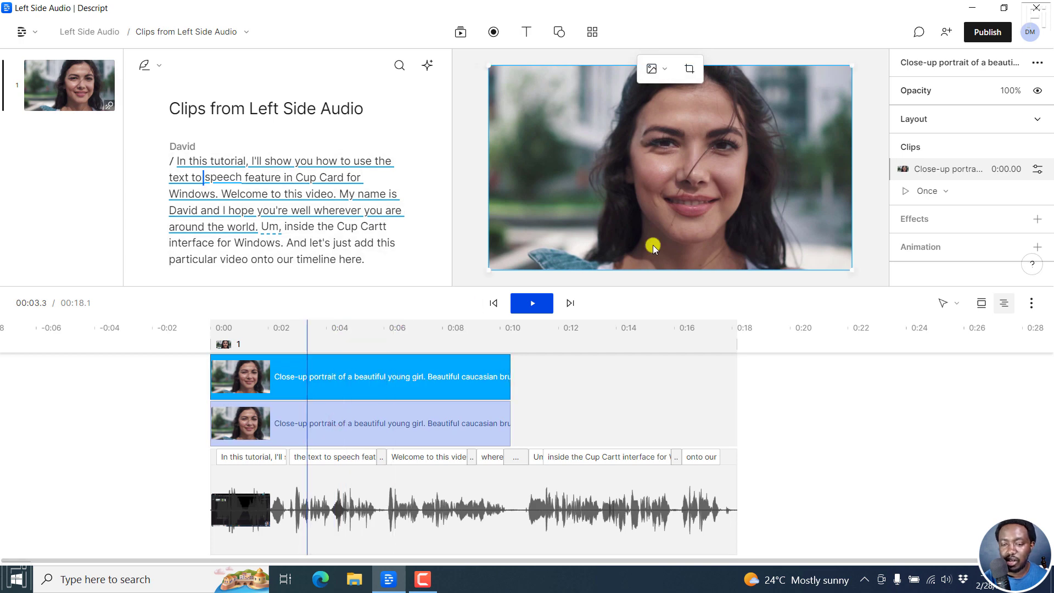
{"action": "left_click", "coordinate": [683, 142]}
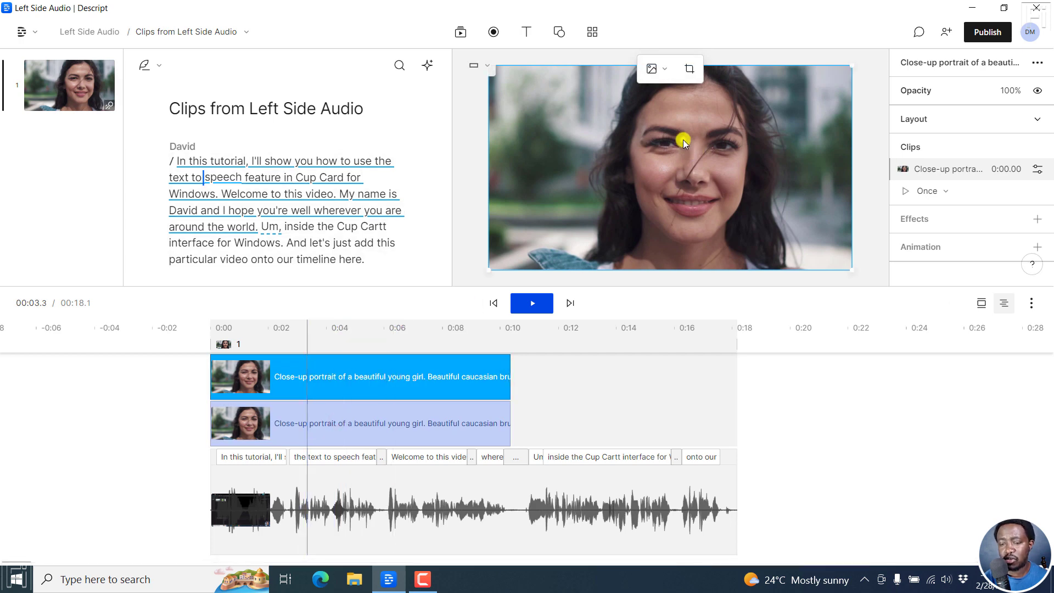
{"action": "right_click", "coordinate": [683, 140]}
{"action": "mouse_move", "coordinate": [735, 152]}
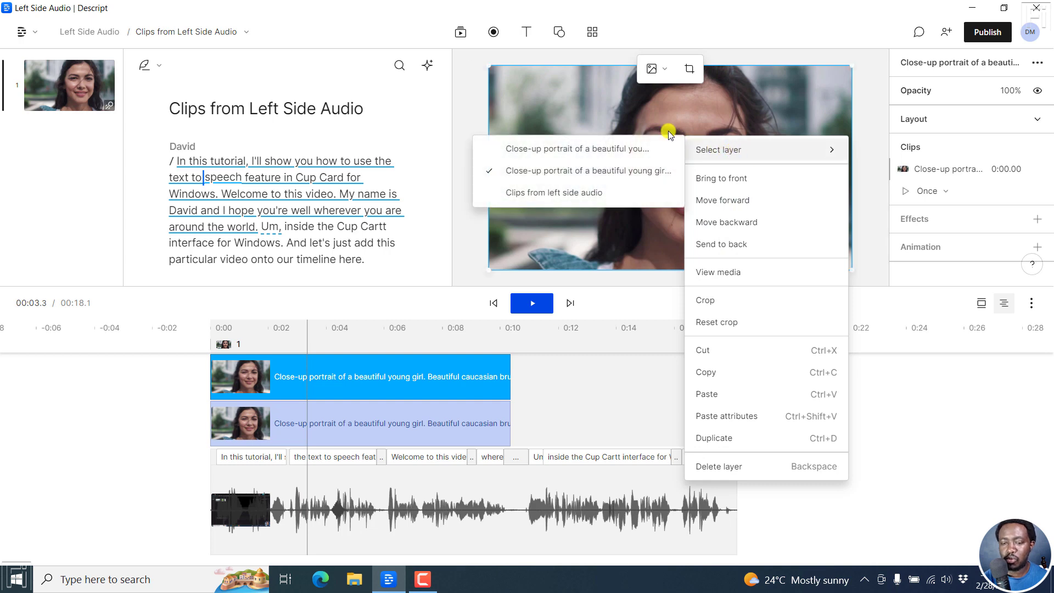
{"action": "left_click", "coordinate": [803, 100]}
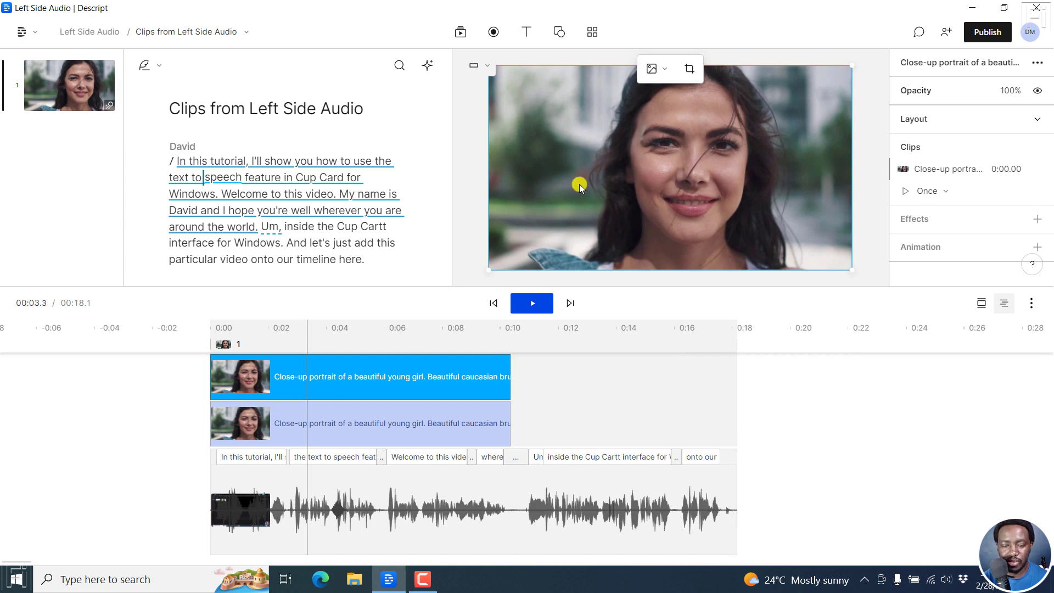
- Add a Title text layer at the start of the composition and change its wording to "TEXT"
{"action": "left_click", "coordinate": [493, 303]}
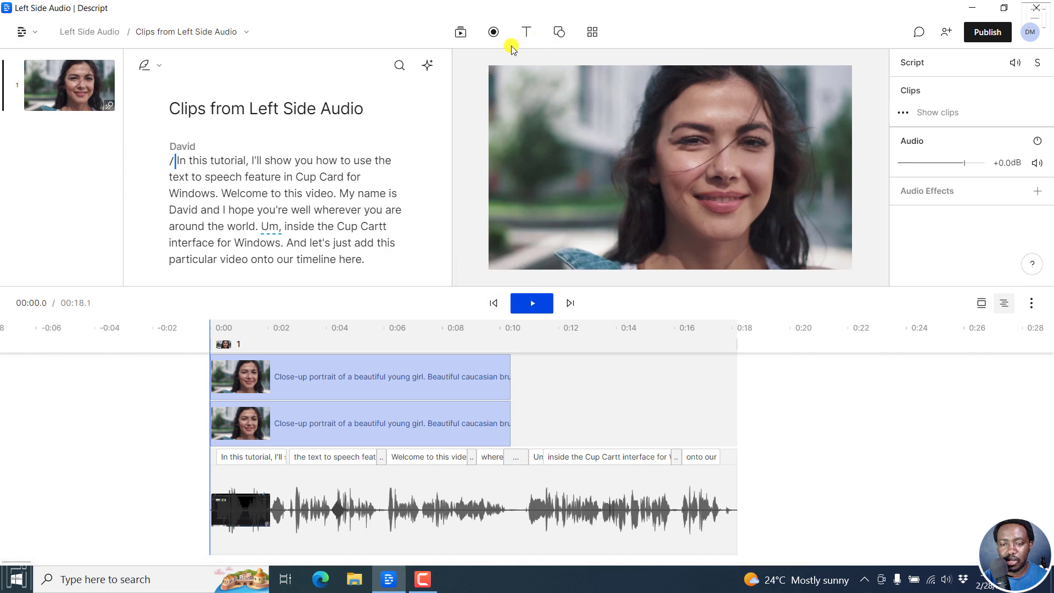
{"action": "left_click", "coordinate": [526, 34]}
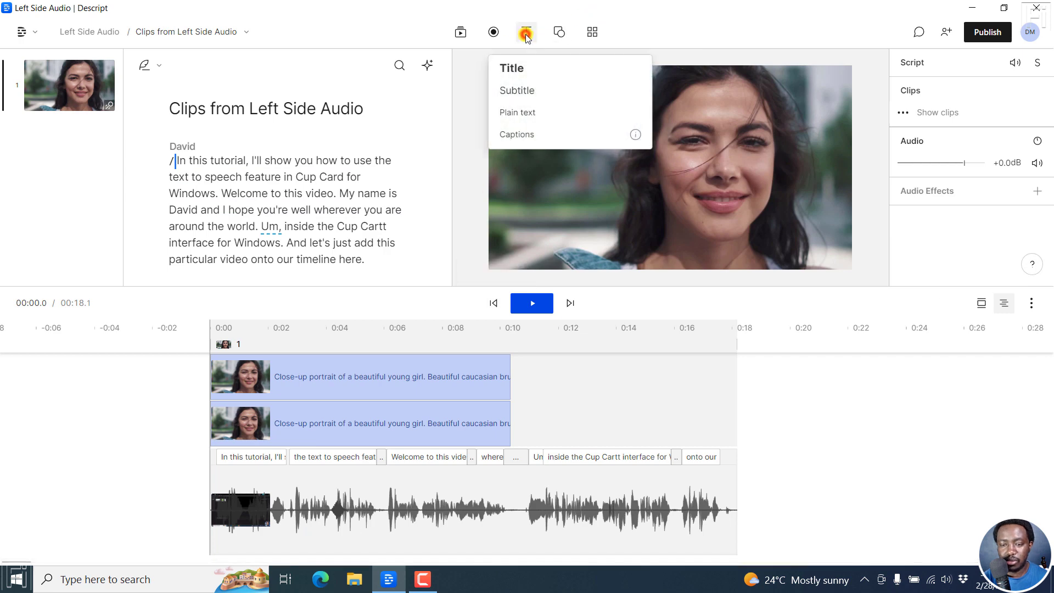
{"action": "left_click", "coordinate": [522, 70]}
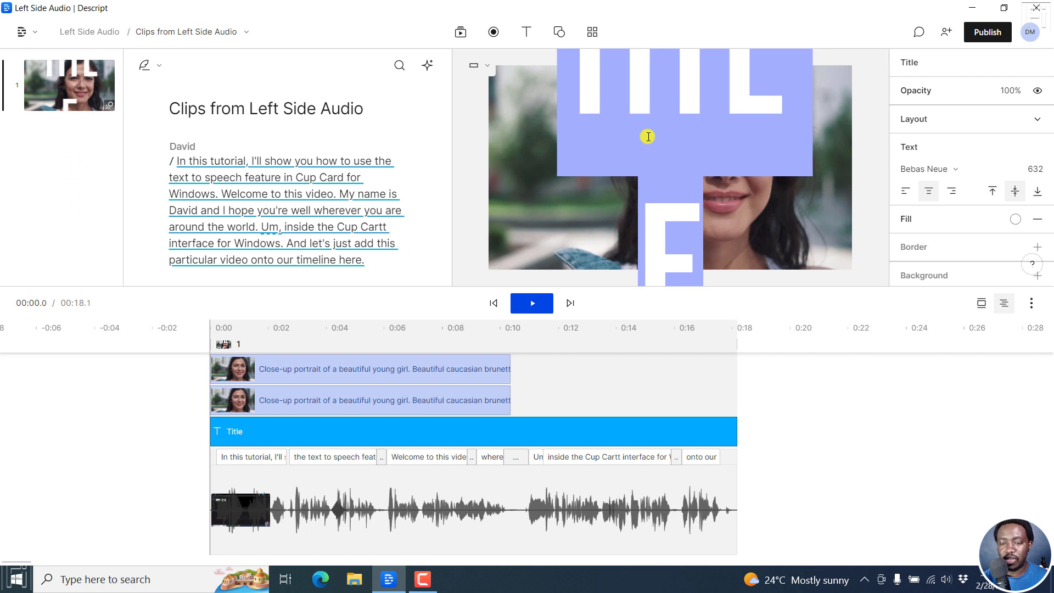
{"action": "left_click", "coordinate": [703, 135]}
{"action": "double_click", "coordinate": [703, 135]}
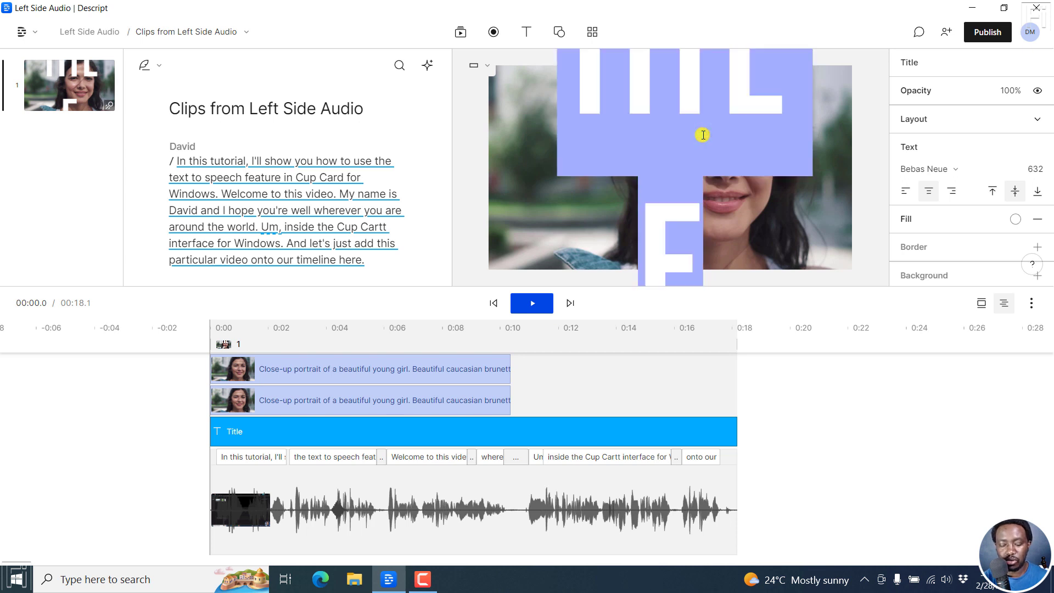
{"action": "type", "text": "TEXT"}
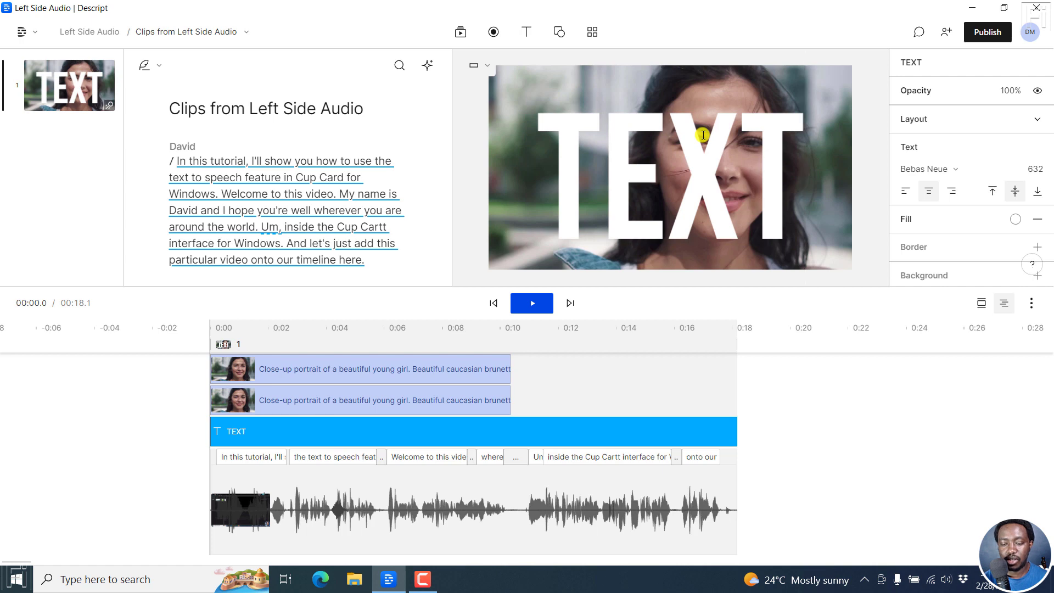
{"action": "left_click", "coordinate": [264, 431]}
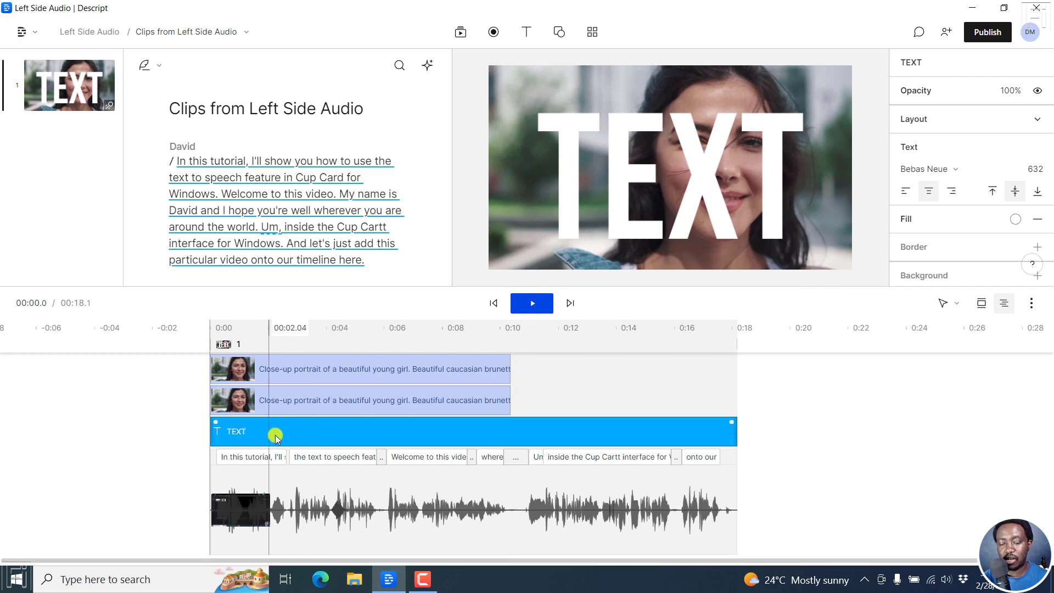
{"action": "left_click", "coordinate": [357, 373]}
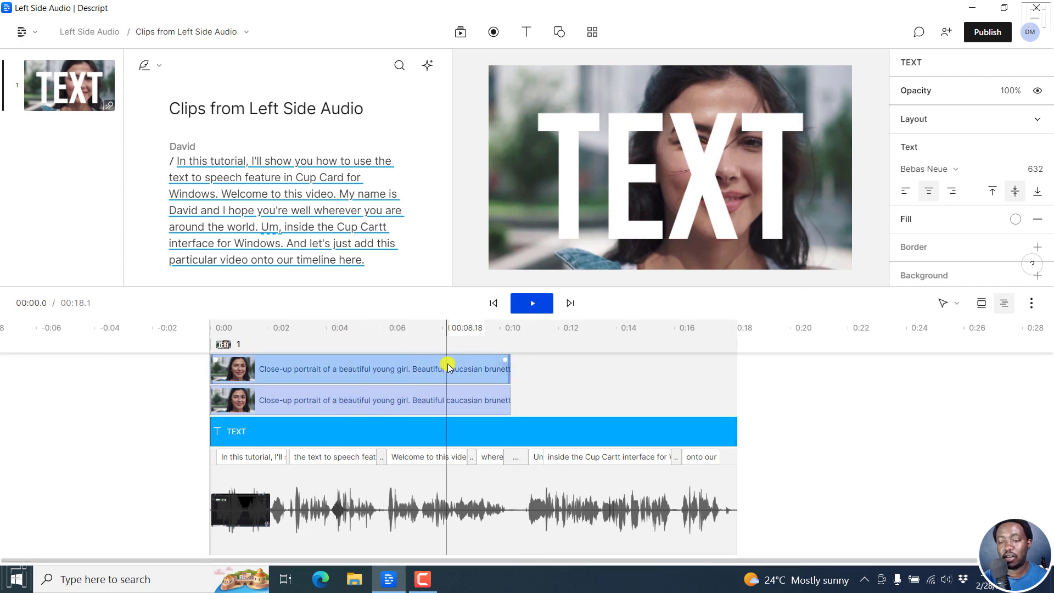
{"action": "key", "text": "Escape"}
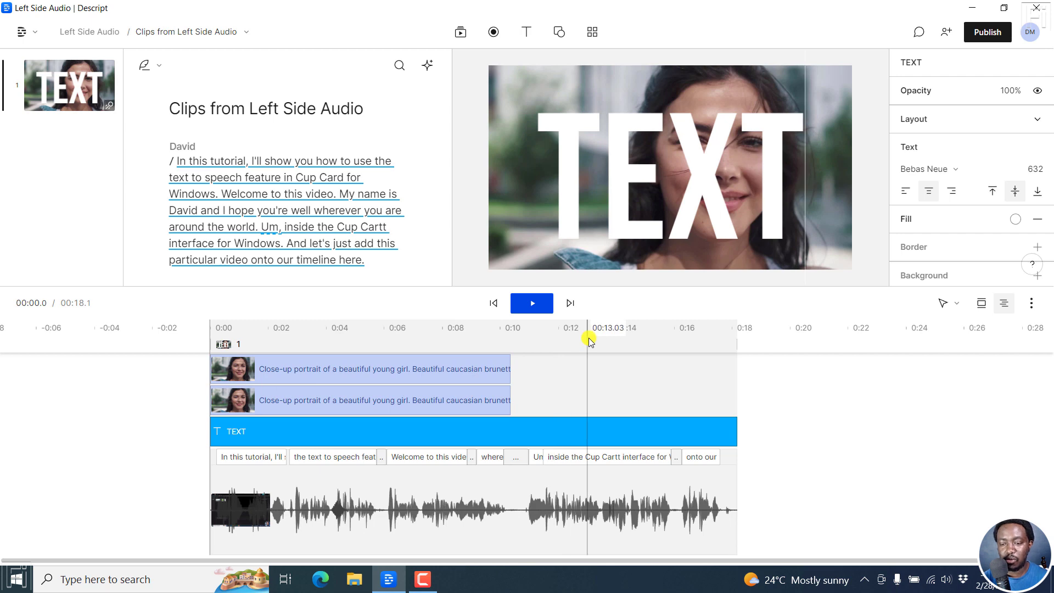
- Apply the Green Screen effect to the portrait clip on the uppermost timeline track
{"action": "left_click", "coordinate": [358, 366]}
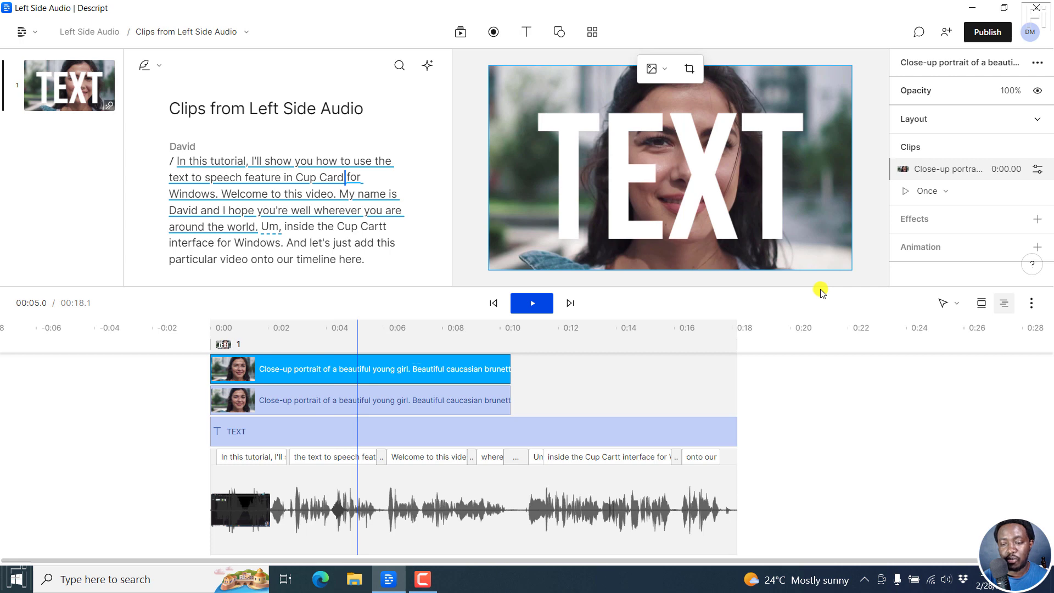
{"action": "left_click", "coordinate": [349, 370]}
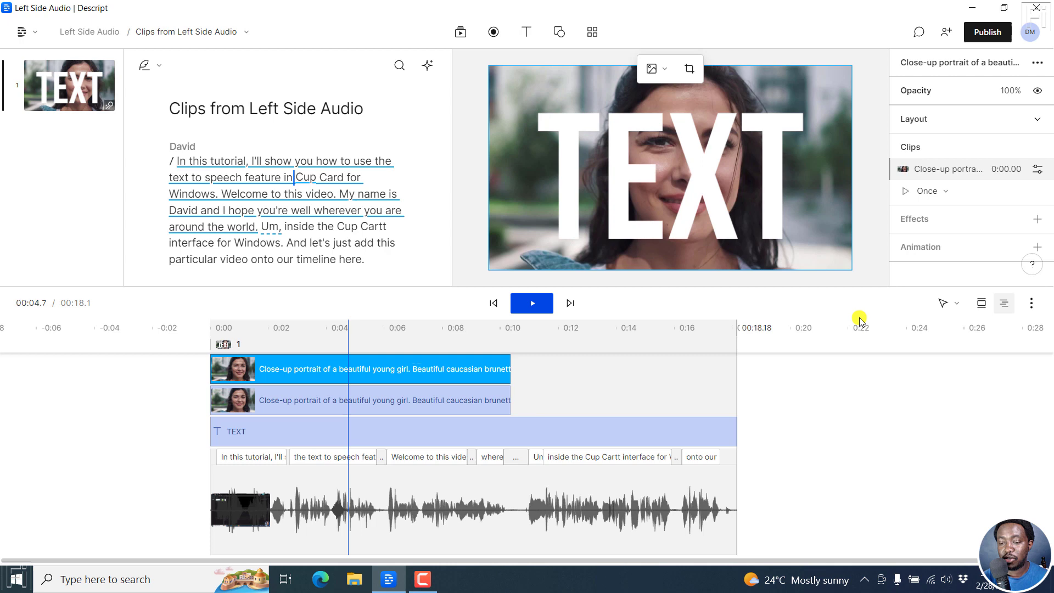
{"action": "left_click", "coordinate": [1037, 219]}
{"action": "left_click", "coordinate": [893, 286]}
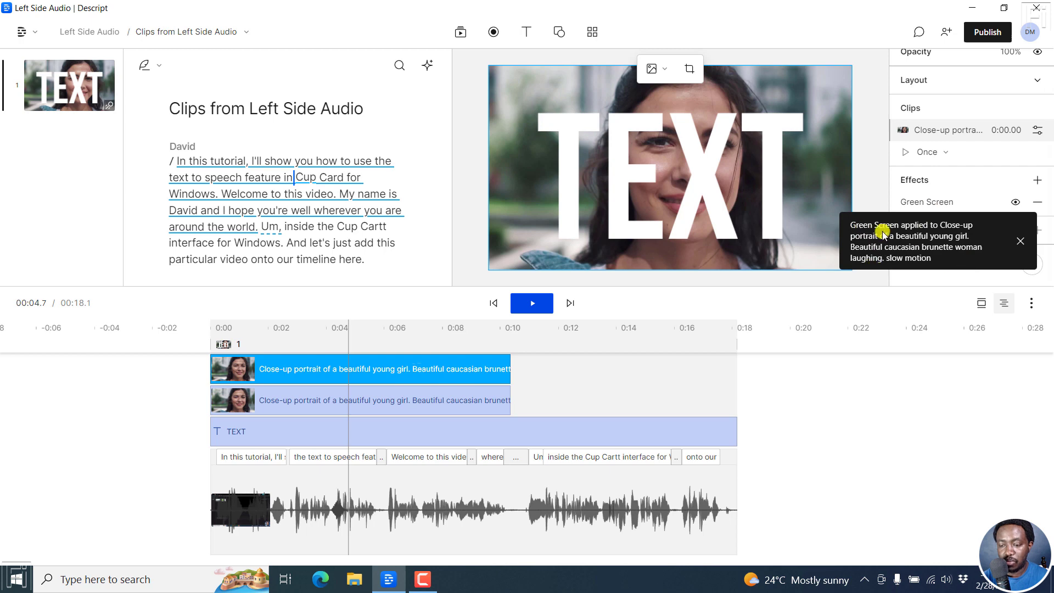
{"action": "left_click", "coordinate": [1022, 243]}
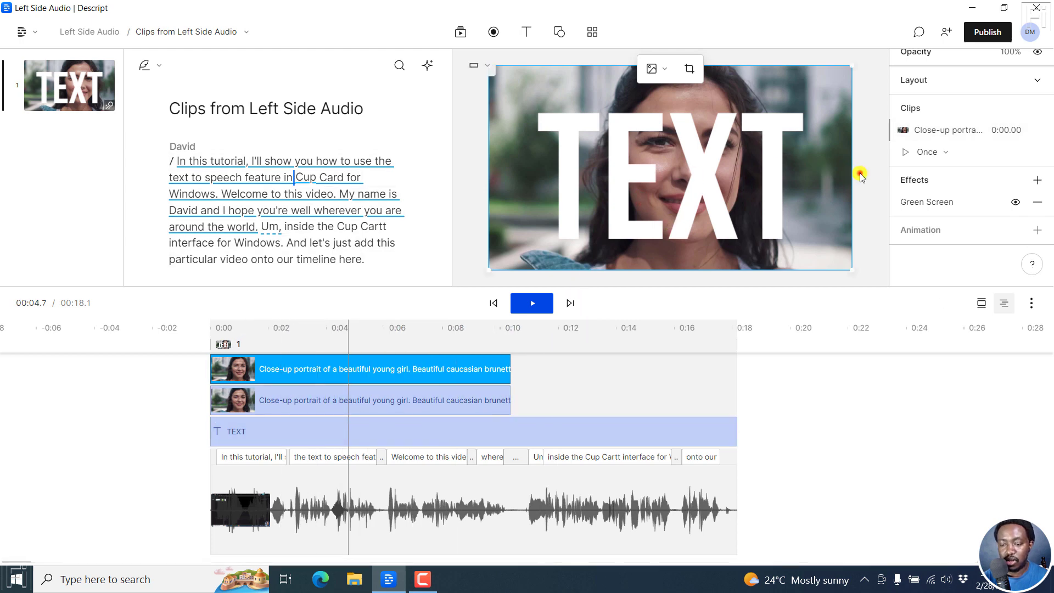
- Move the "TEXT" title layer one level backward in the layer order
{"action": "left_click", "coordinate": [675, 160]}
{"action": "left_click", "coordinate": [676, 162]}
{"action": "right_click", "coordinate": [676, 161]}
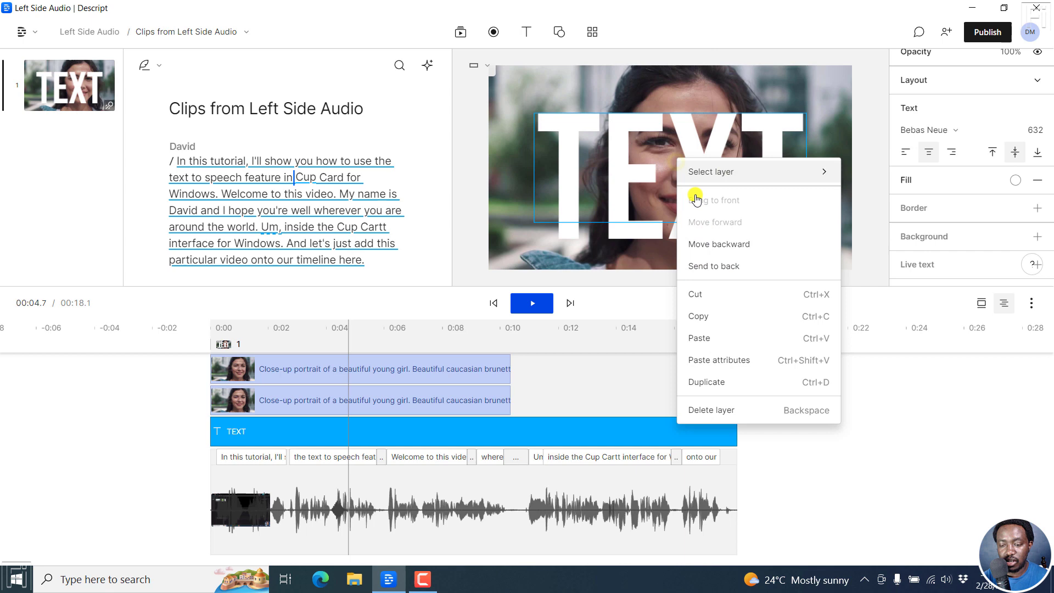
{"action": "left_click", "coordinate": [715, 244]}
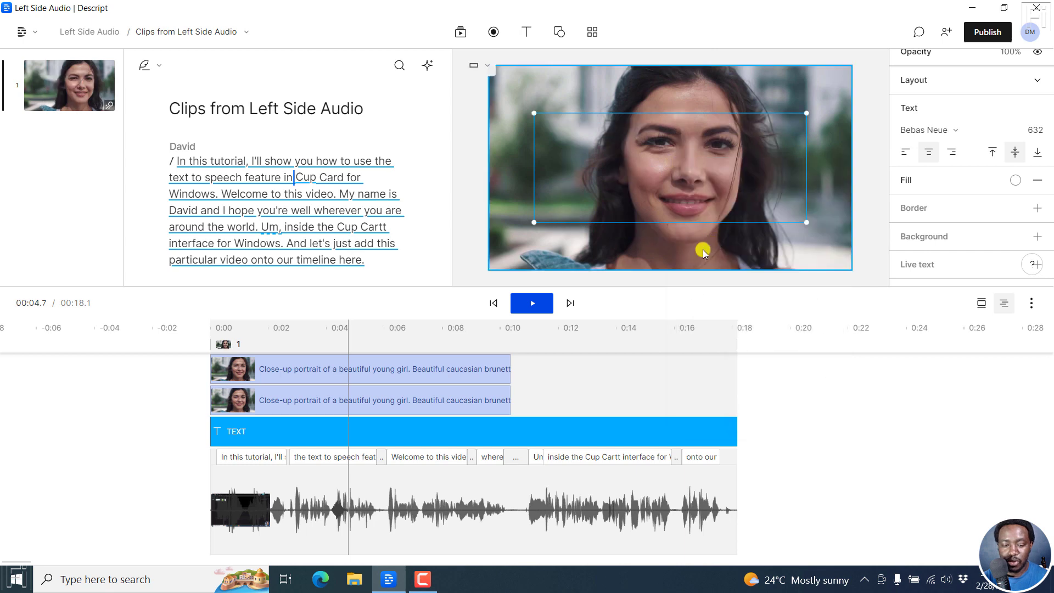
- Move the portrait clip without Green Screen on the second track one level backward in the layer order
{"action": "left_click", "coordinate": [318, 391]}
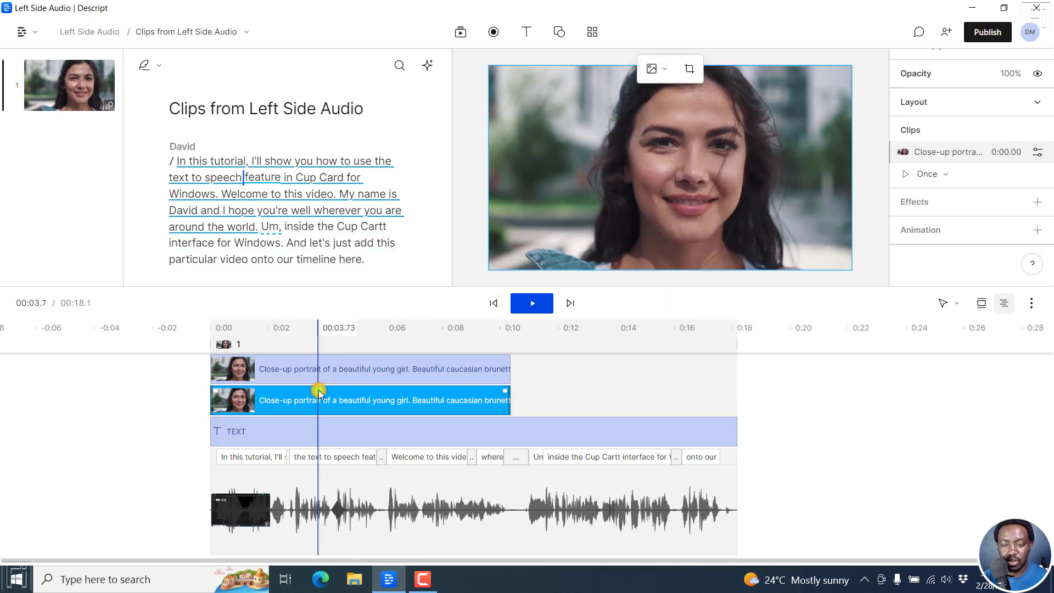
{"action": "right_click", "coordinate": [716, 160]}
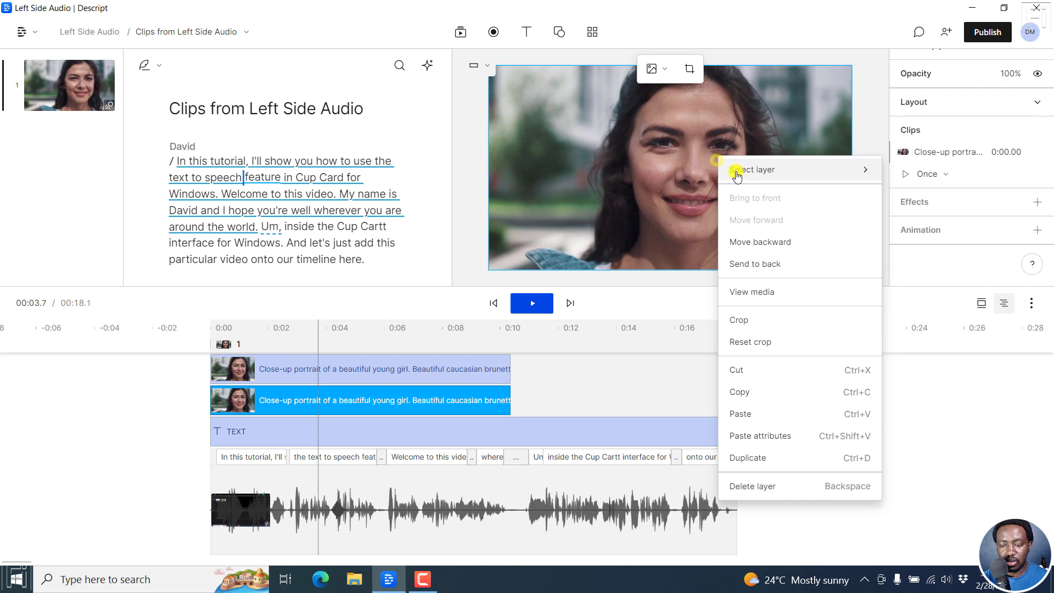
{"action": "left_click", "coordinate": [758, 244]}
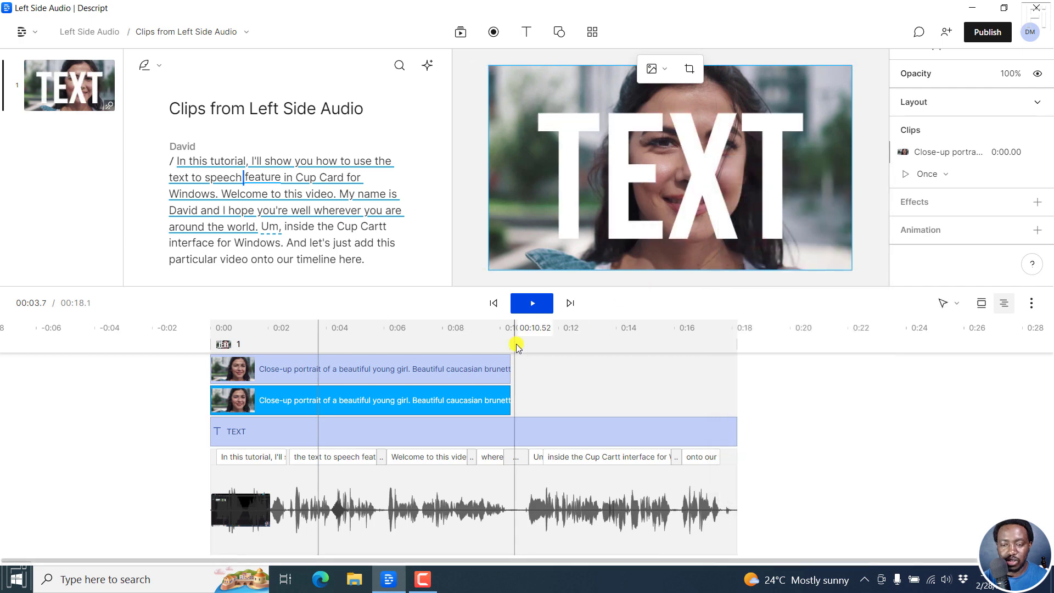
- Undo the last change to the layer order
{"action": "left_click", "coordinate": [339, 370]}
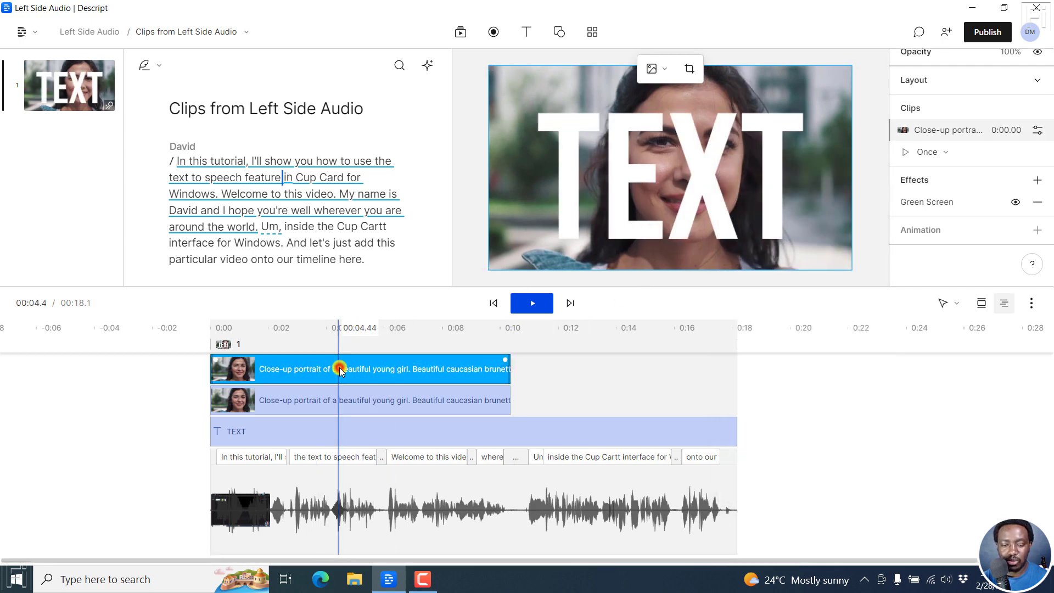
{"action": "right_click", "coordinate": [339, 369]}
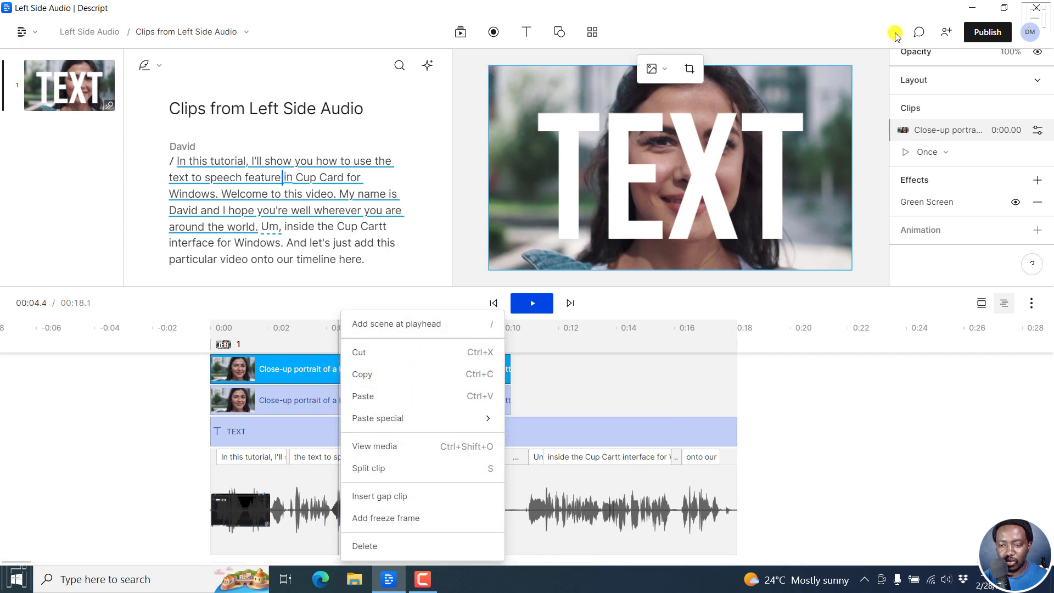
{"action": "left_click_drag", "start_coordinate": [850, 67], "coordinate": [850, 114]}
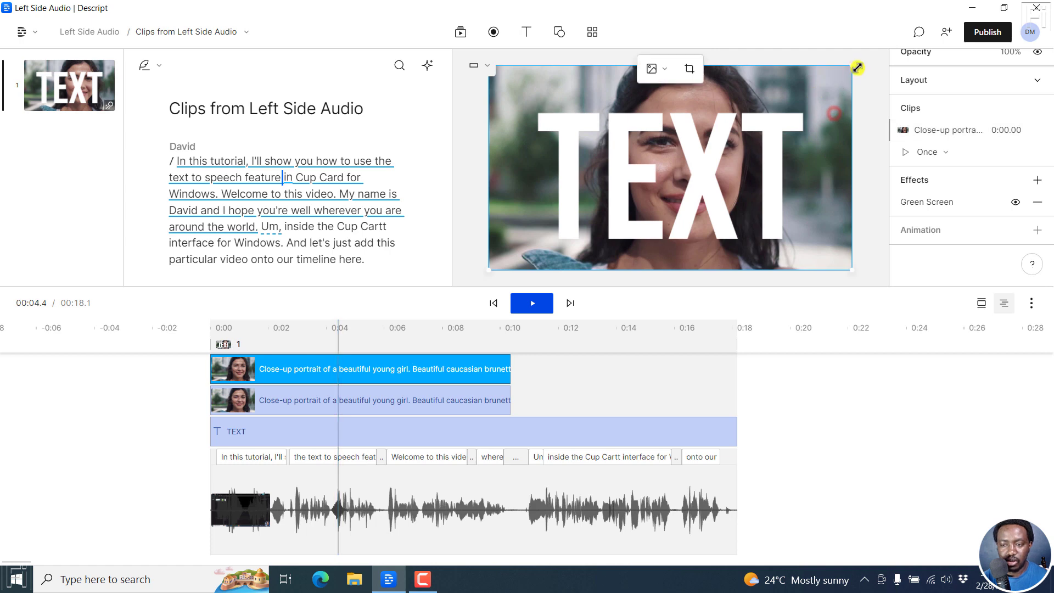
{"action": "key", "text": "ctrl+bracketleft"}
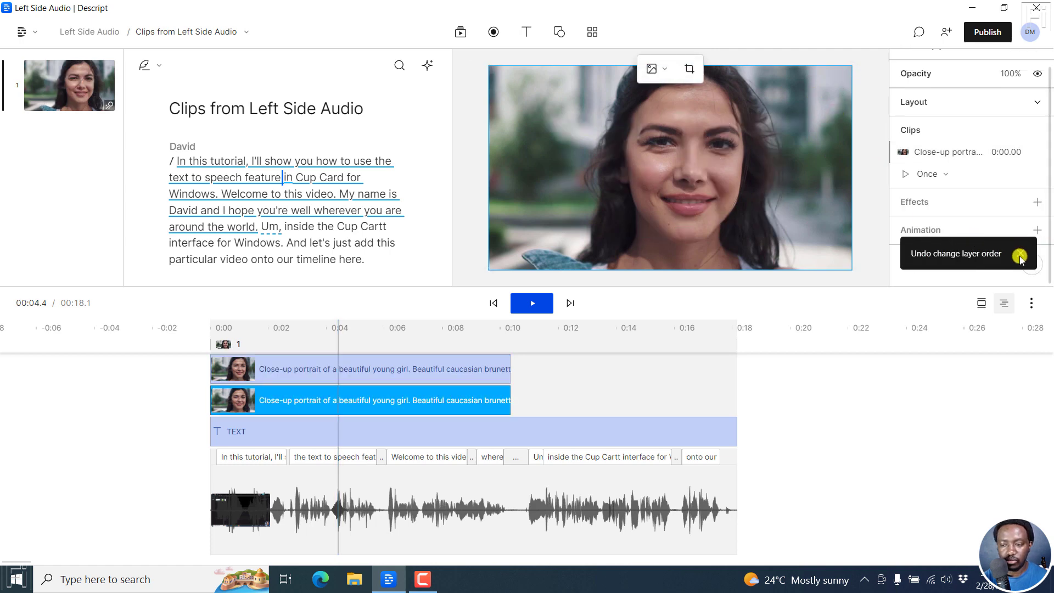
{"action": "left_click", "coordinate": [1019, 256]}
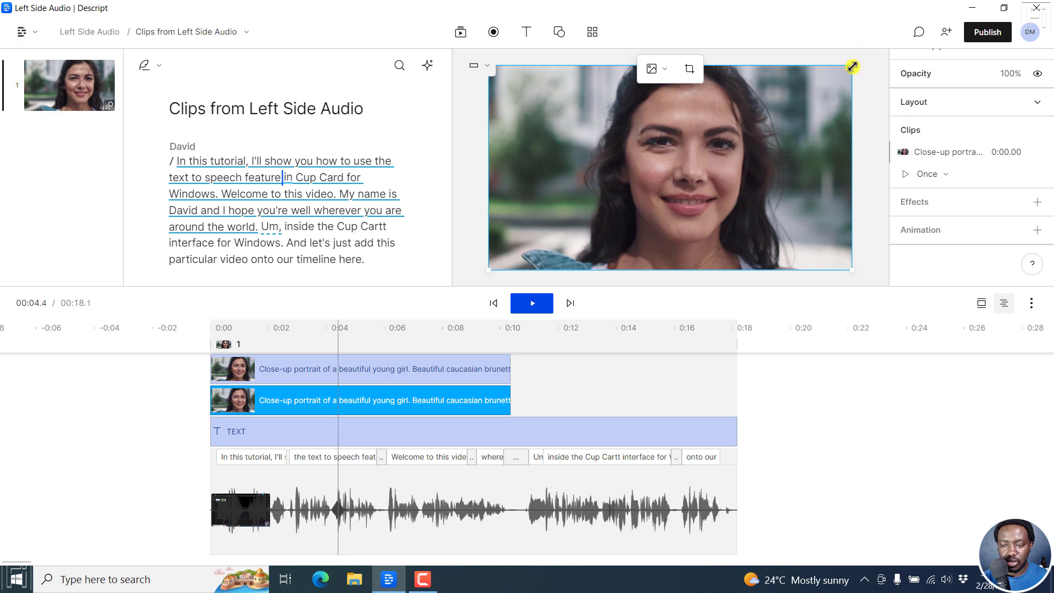
- Shrink the portrait clip without Green Screen toward the canvas's lower-left corner, and bring the Green Screen clip to the front
{"action": "left_click_drag", "start_coordinate": [852, 66], "coordinate": [739, 130]}
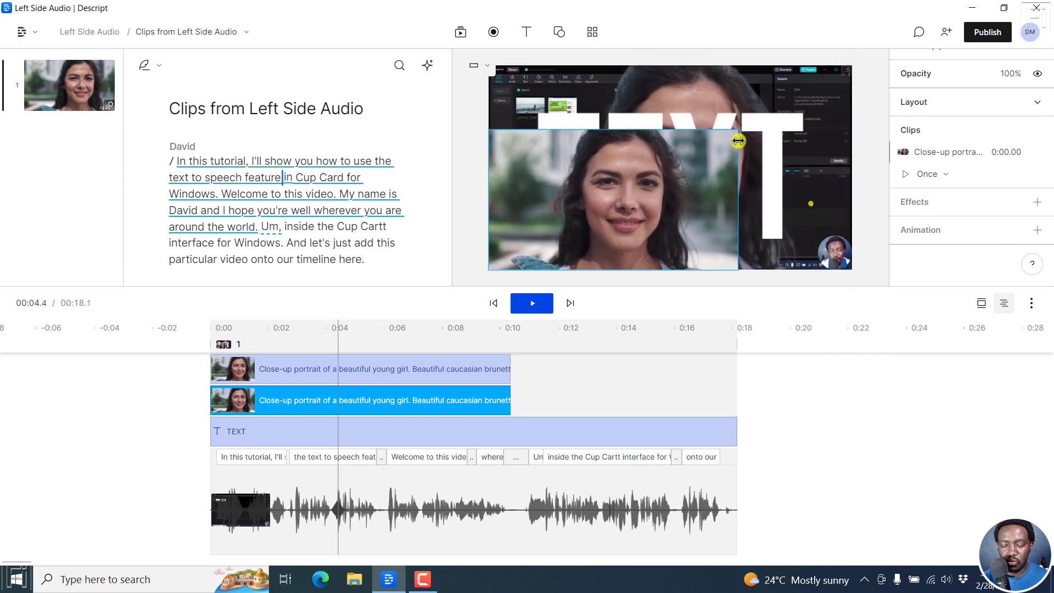
{"action": "left_click", "coordinate": [703, 84]}
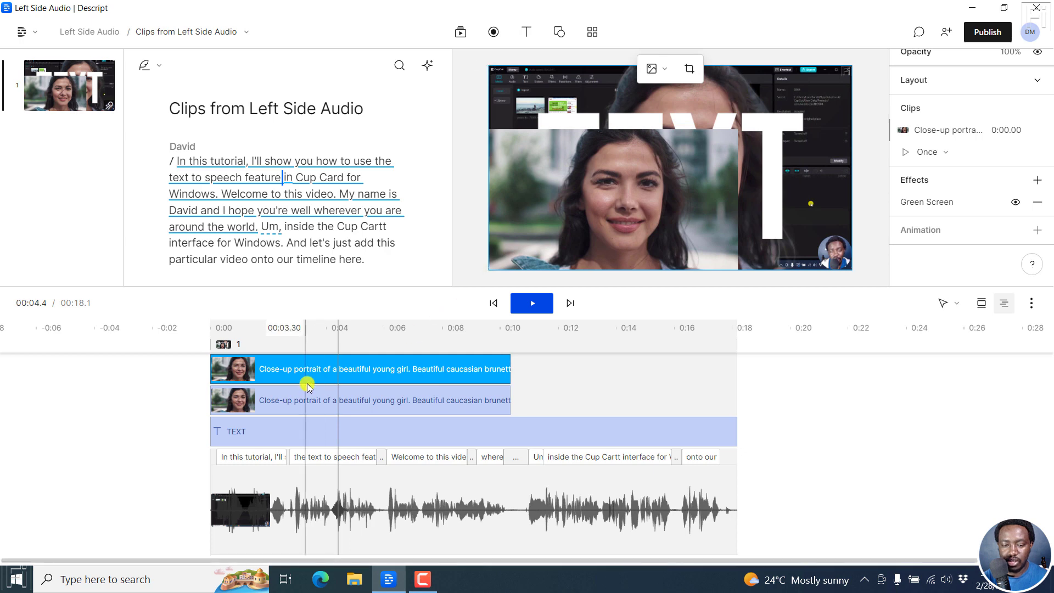
{"action": "right_click", "coordinate": [756, 85]}
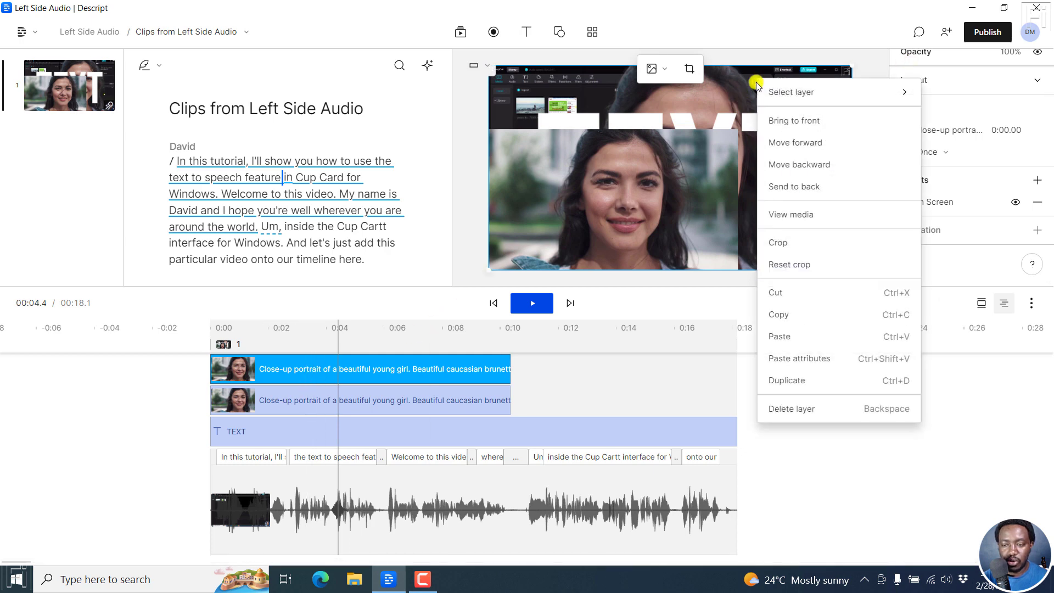
{"action": "left_click", "coordinate": [808, 119]}
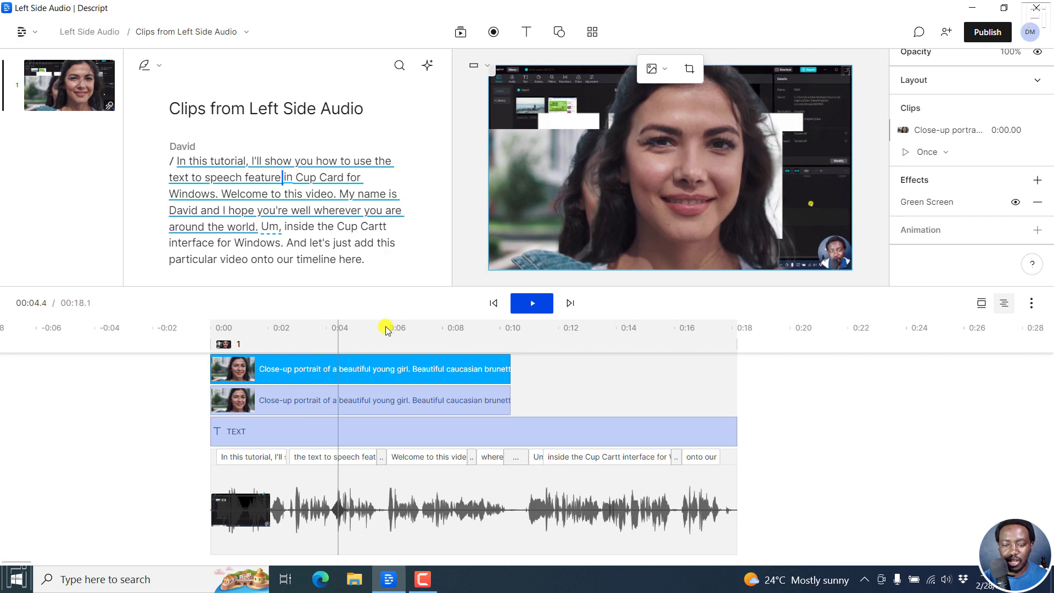
- Move the "TEXT" title layer one level forward in the layer order
{"action": "left_click", "coordinate": [318, 431]}
{"action": "left_click", "coordinate": [318, 431]}
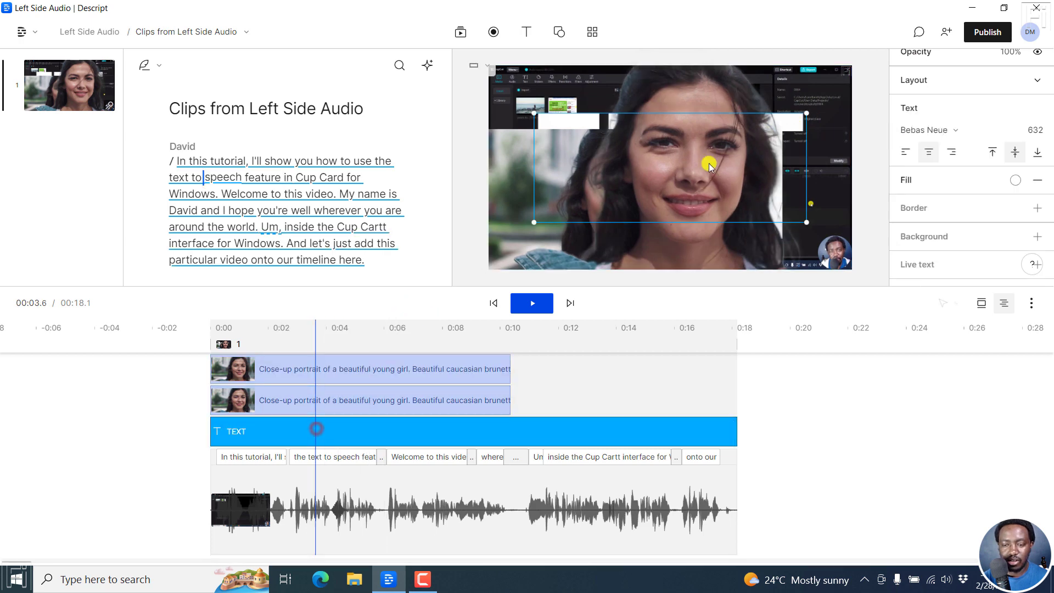
{"action": "right_click", "coordinate": [606, 143]}
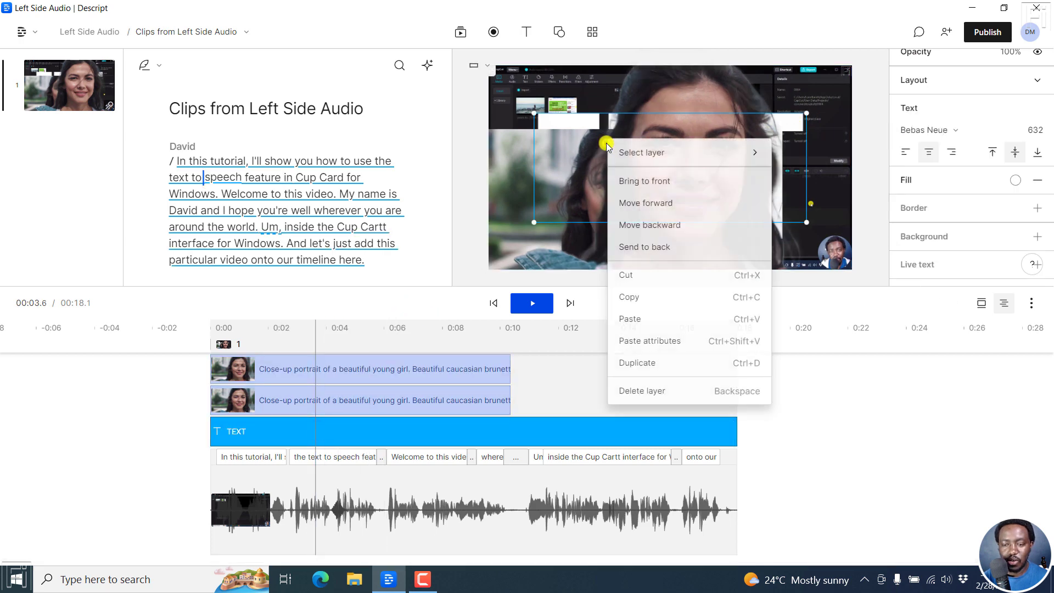
{"action": "left_click", "coordinate": [663, 203]}
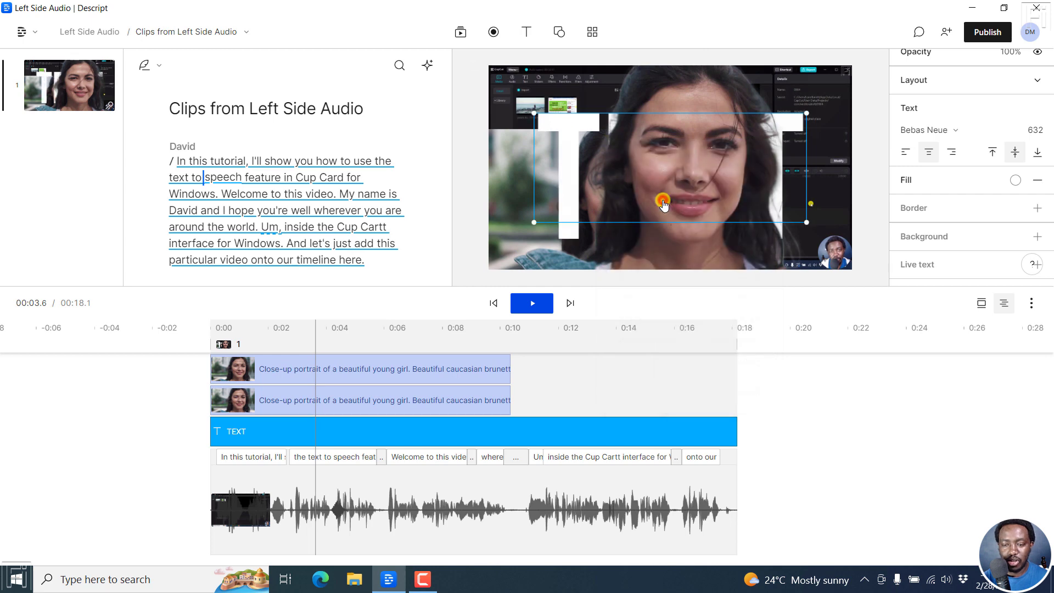
- Enlarge the portrait clip without Green Screen on the second track so that it fills the whole canvas
{"action": "left_click", "coordinate": [506, 158]}
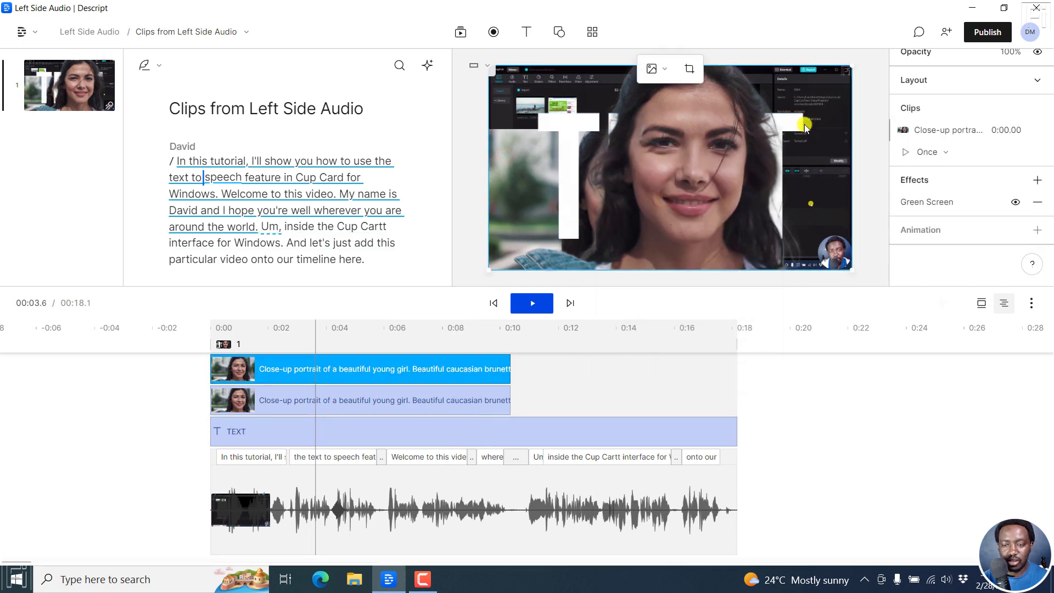
{"action": "left_click", "coordinate": [467, 171]}
{"action": "left_click", "coordinate": [506, 155]}
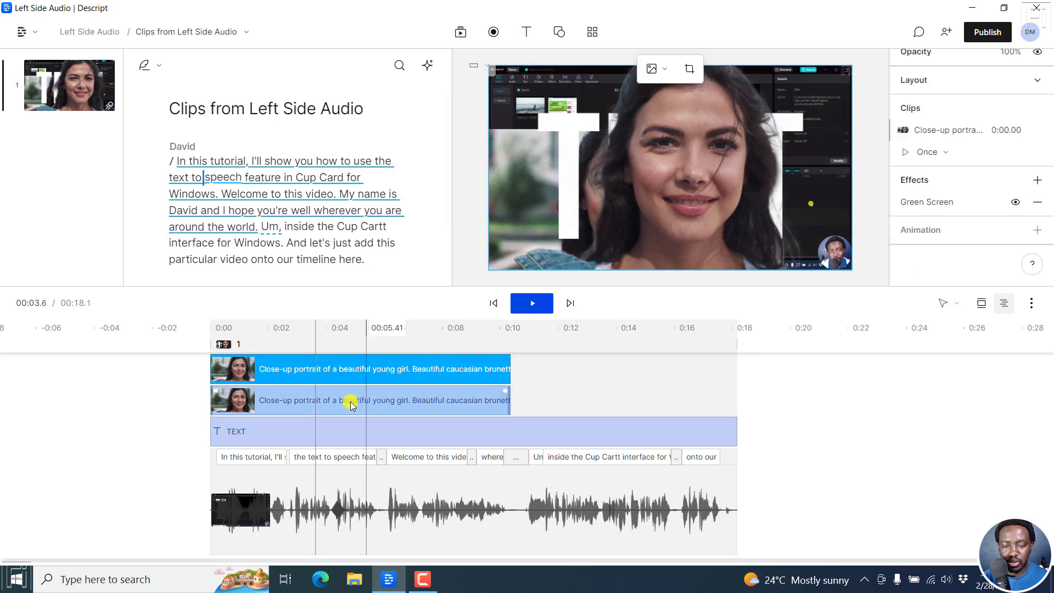
{"action": "left_click", "coordinate": [297, 400]}
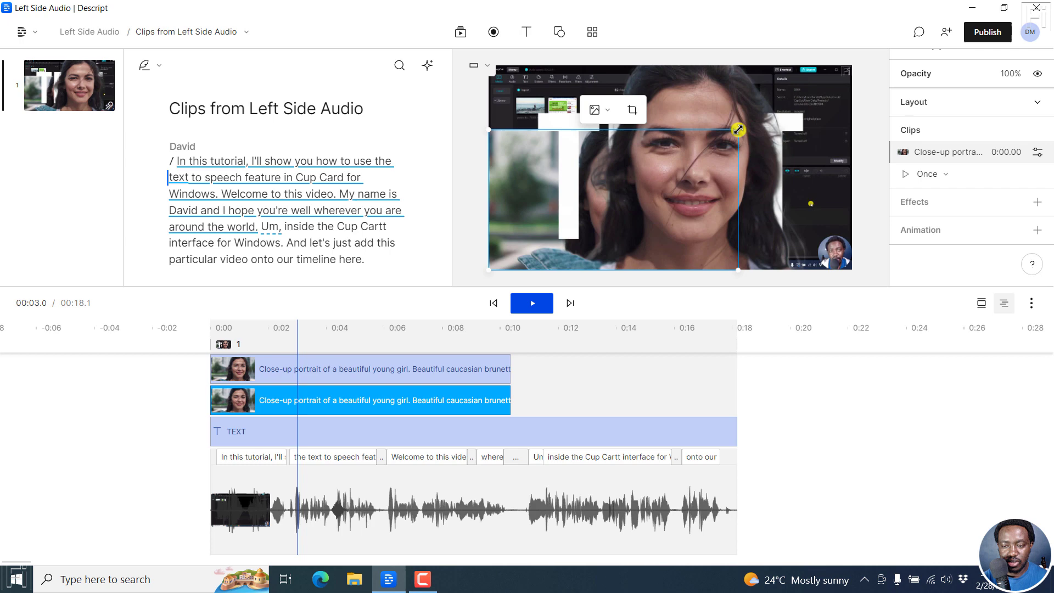
{"action": "key", "text": "Escape"}
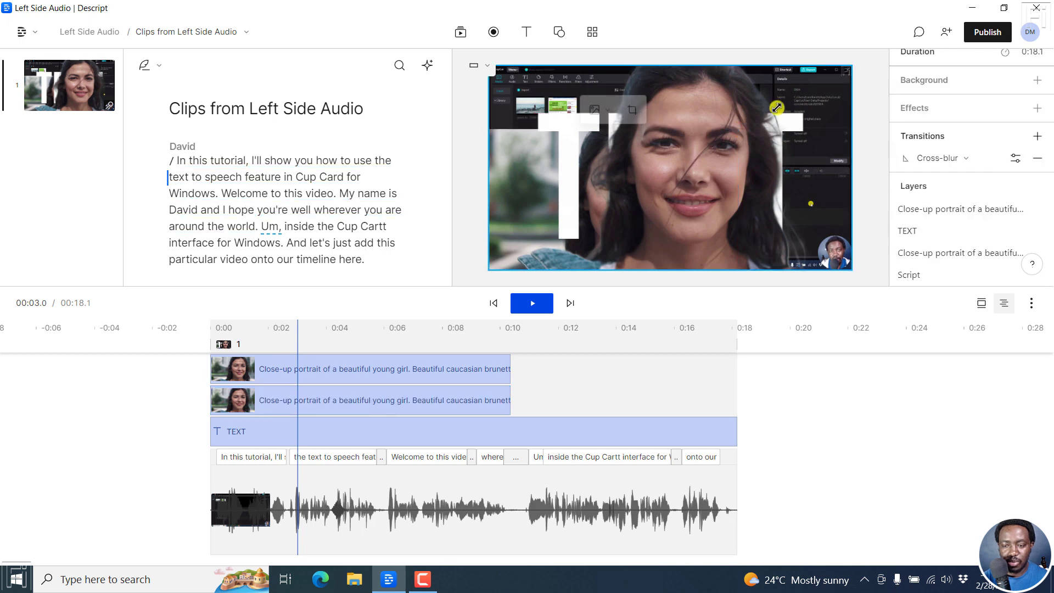
{"action": "left_click", "coordinate": [511, 187]}
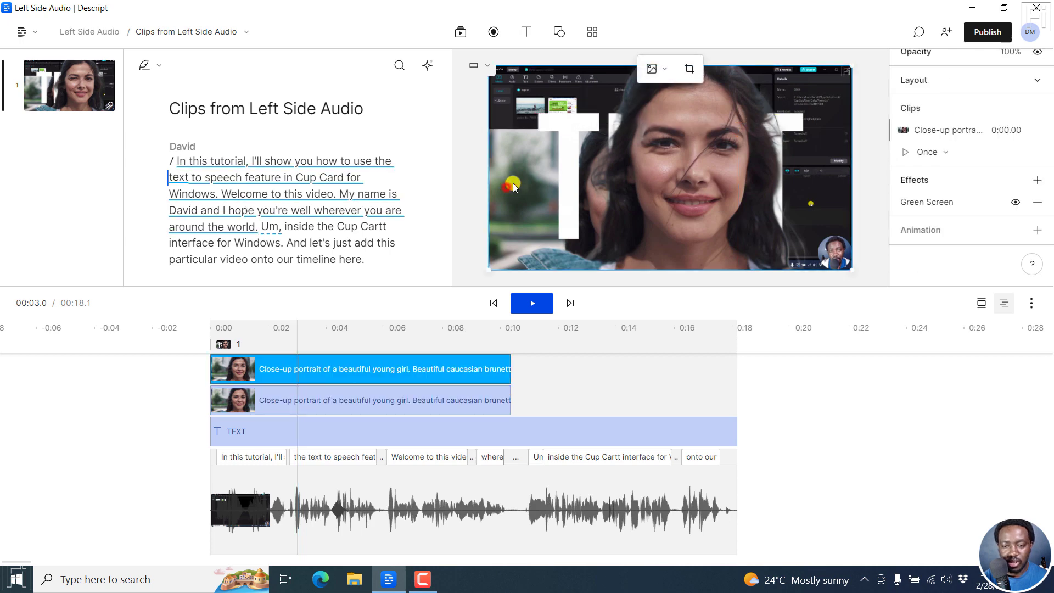
{"action": "left_click", "coordinate": [342, 400]}
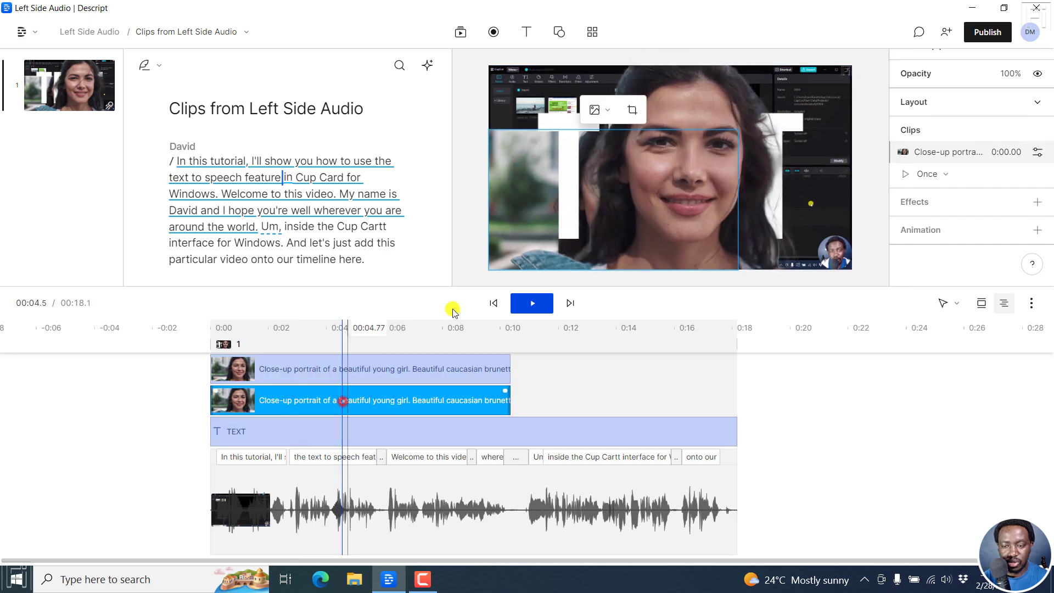
{"action": "left_click_drag", "start_coordinate": [739, 131], "coordinate": [739, 131]}
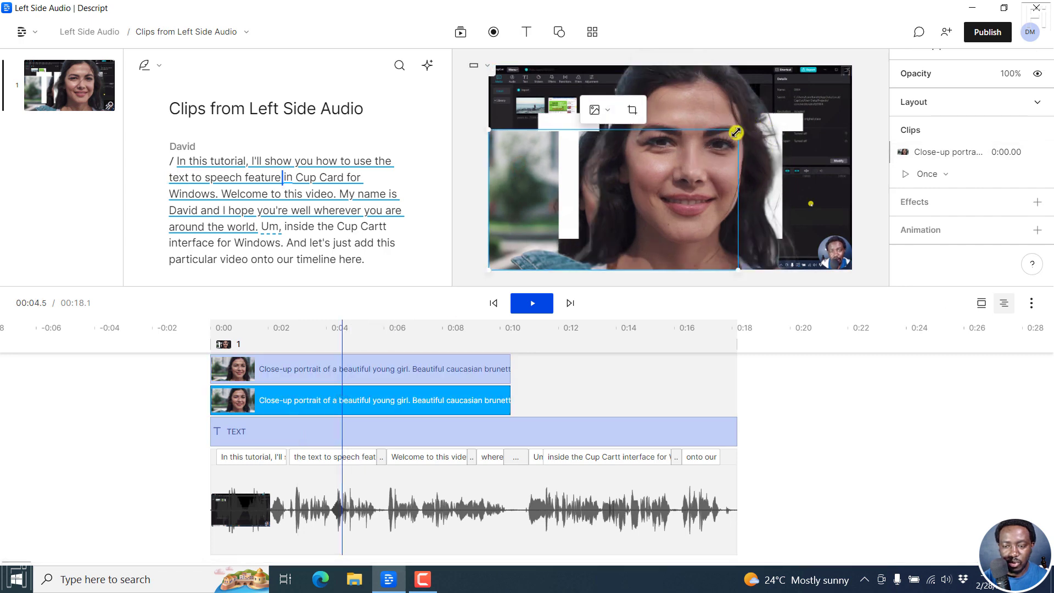
{"action": "left_click_drag", "start_coordinate": [736, 132], "coordinate": [848, 88]}
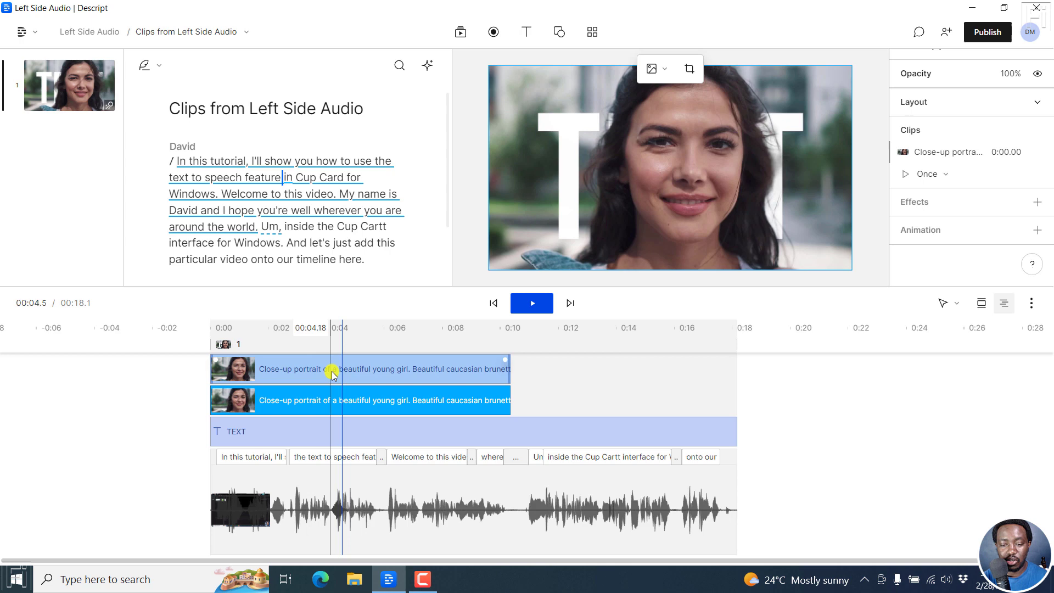
- Preview the text-behind-person effect from the start of the composition, and return the playhead to the beginning
{"action": "left_click", "coordinate": [494, 303]}
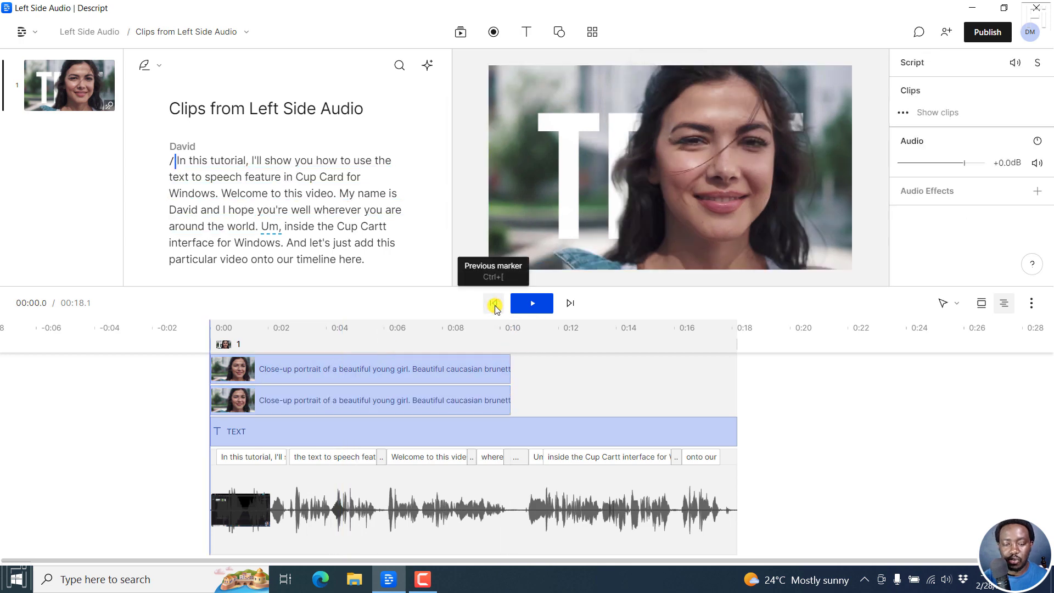
{"action": "key", "text": "space"}
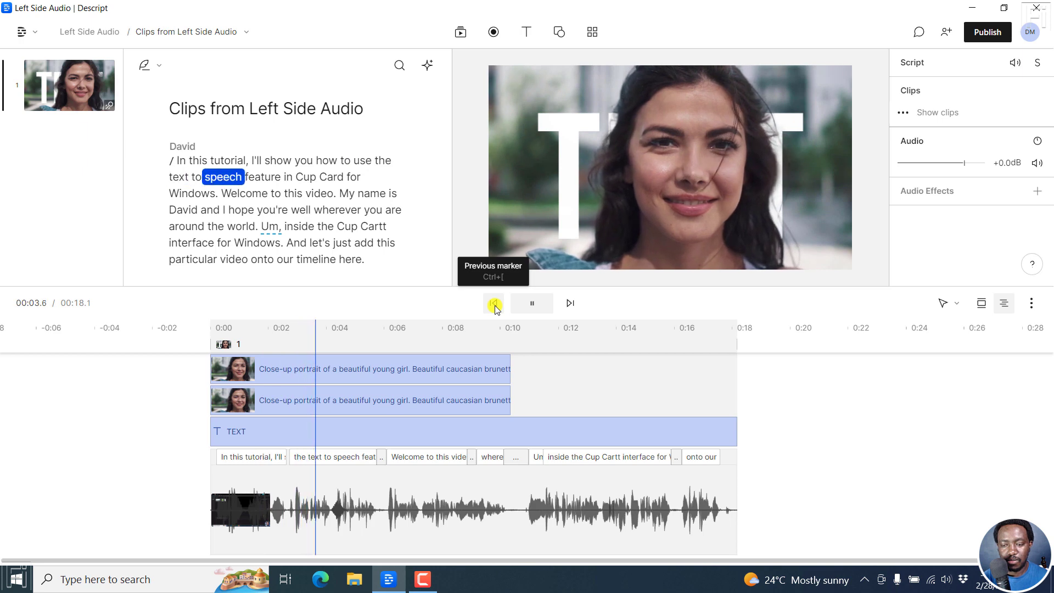
{"action": "key", "text": "space"}
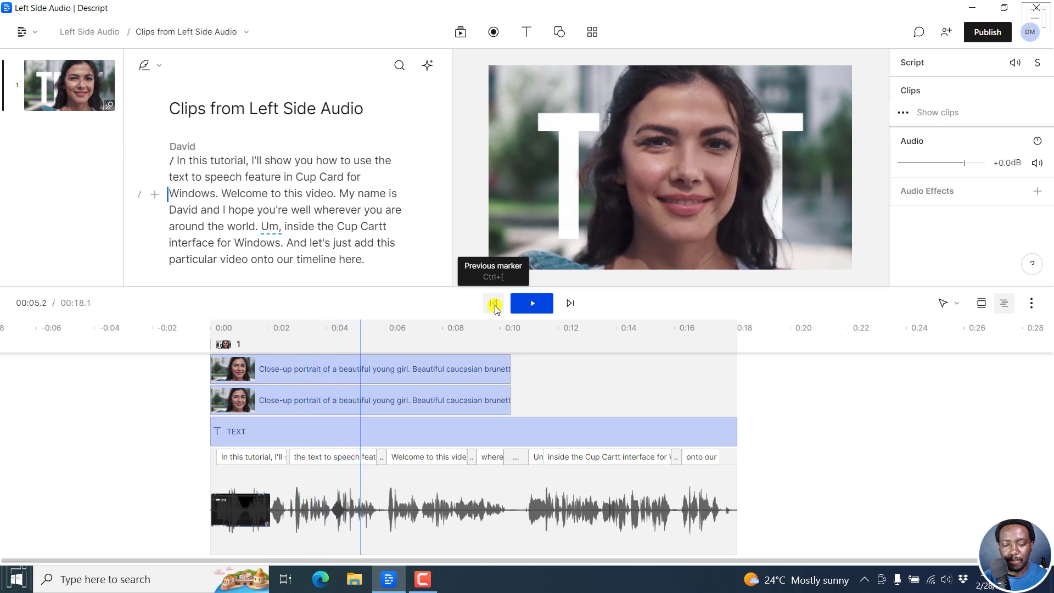
{"action": "left_click", "coordinate": [373, 330]}
{"action": "left_click_drag", "start_coordinate": [372, 329], "coordinate": [165, 387]}
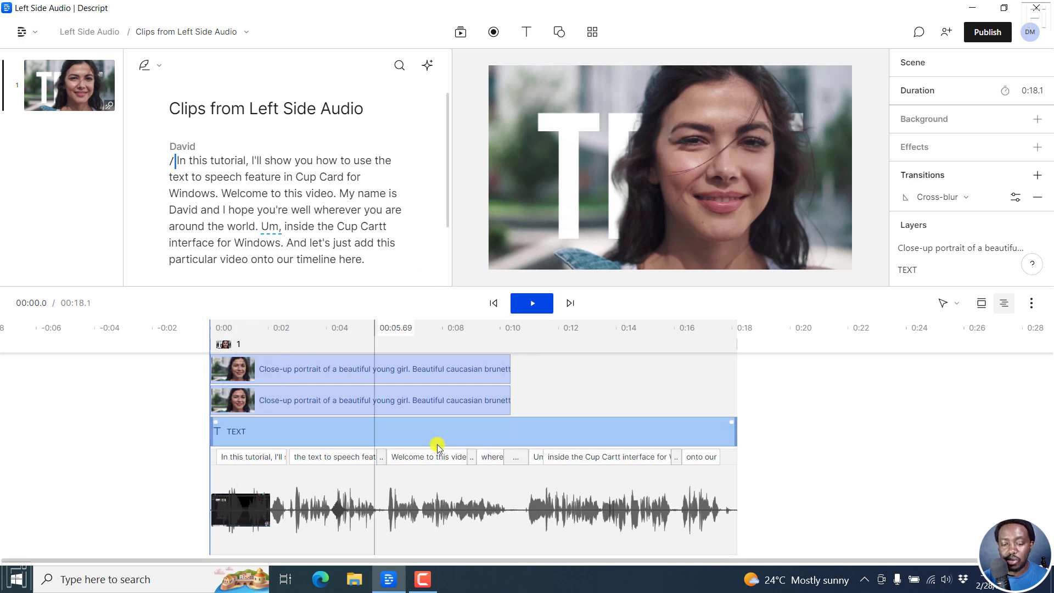
- Examine the stacked layers and compare the canvas near the composition's end with the frame at about 7.3 seconds
{"action": "left_click", "coordinate": [294, 424]}
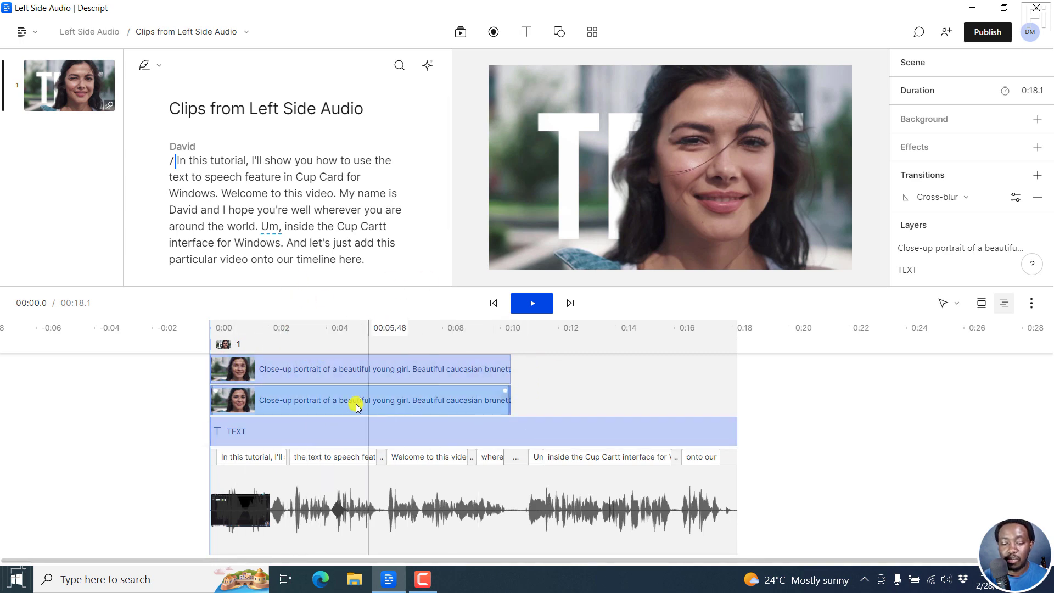
{"action": "left_click", "coordinate": [310, 407]}
{"action": "mouse_move", "coordinate": [308, 430]}
{"action": "left_mouse_down"}
{"action": "mouse_move", "coordinate": [301, 391]}
{"action": "mouse_move", "coordinate": [304, 430]}
{"action": "left_mouse_up"}
{"action": "left_click", "coordinate": [316, 379]}
{"action": "left_click", "coordinate": [722, 328]}
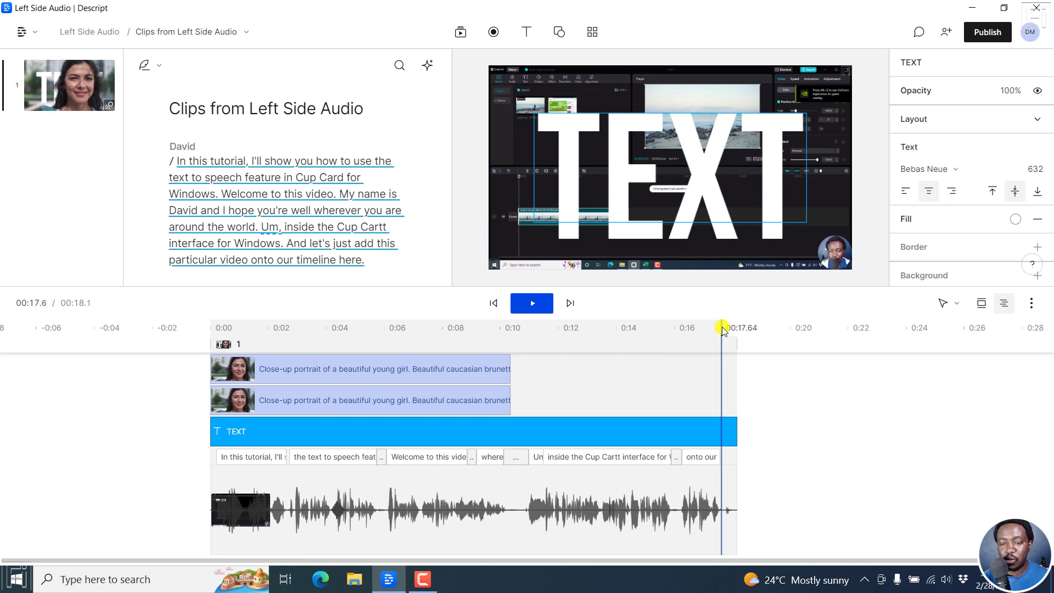
{"action": "left_click", "coordinate": [423, 329]}
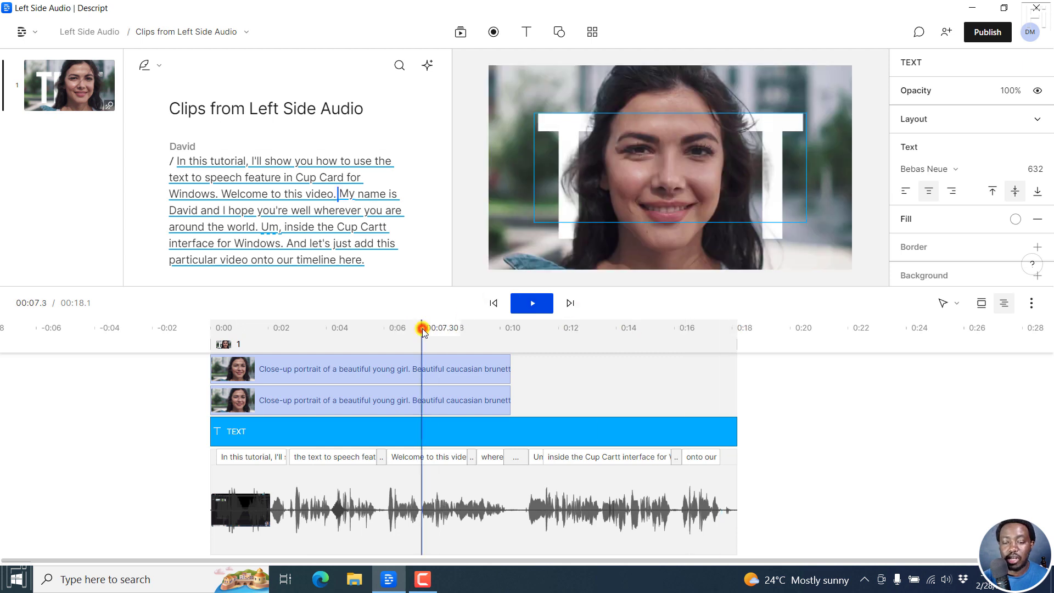